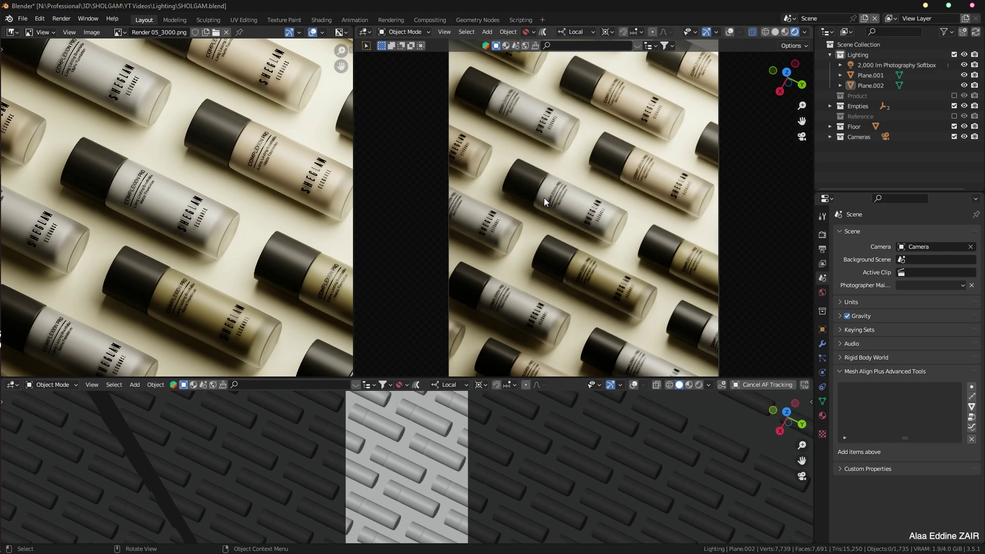
Step: Compare renders with the '2,000 lm Photography Softbox' hidden and shown, then revert the file to its saved state
{"action": "left_click", "coordinate": [964, 65]}
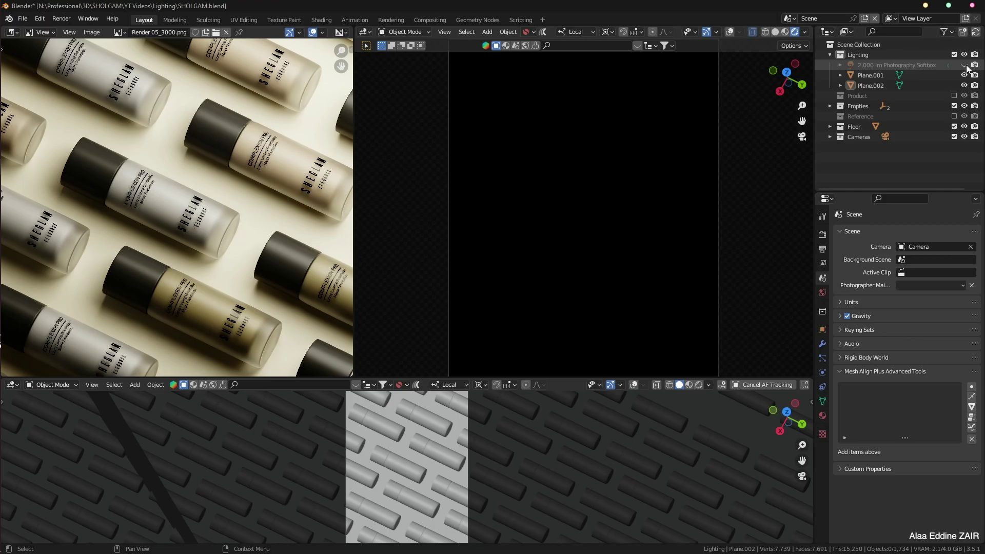
{"action": "left_click", "coordinate": [964, 65]}
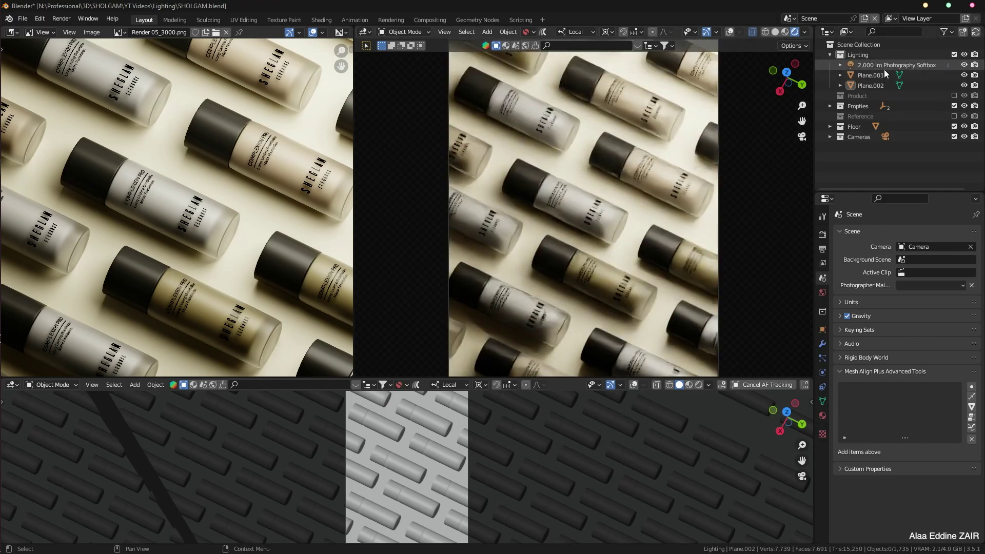
{"action": "left_click", "coordinate": [884, 67]}
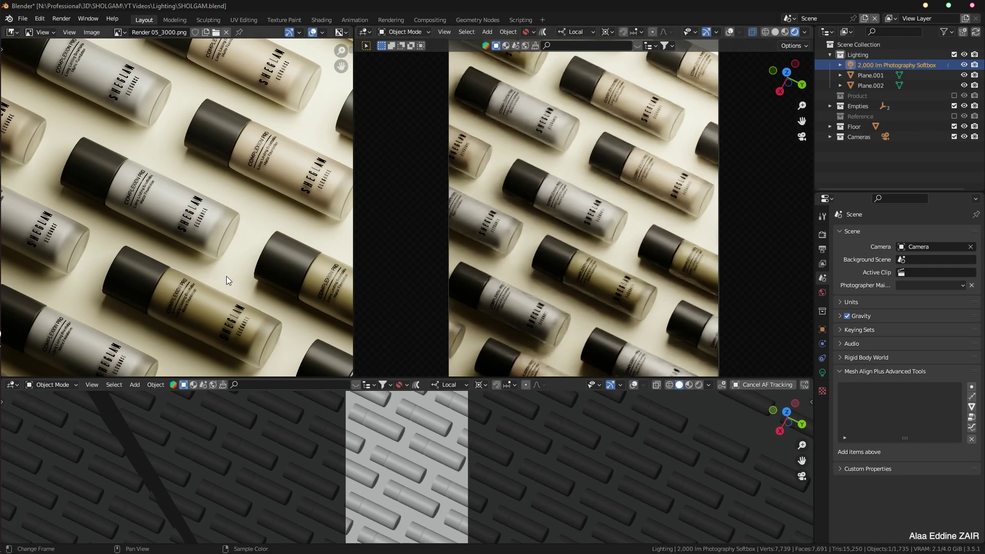
{"action": "key", "text": "j"}
{"action": "key", "text": "j"}
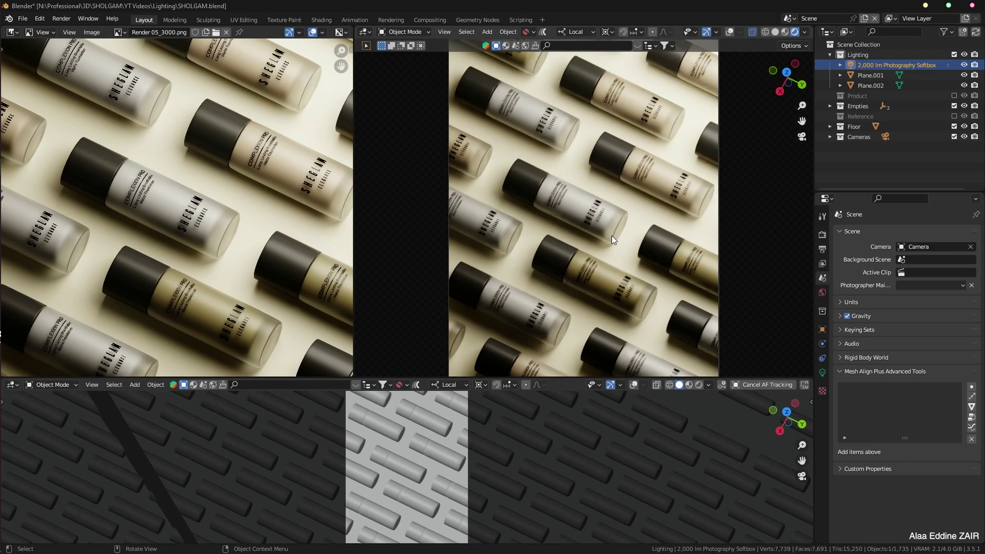
{"action": "key", "text": "F5"}
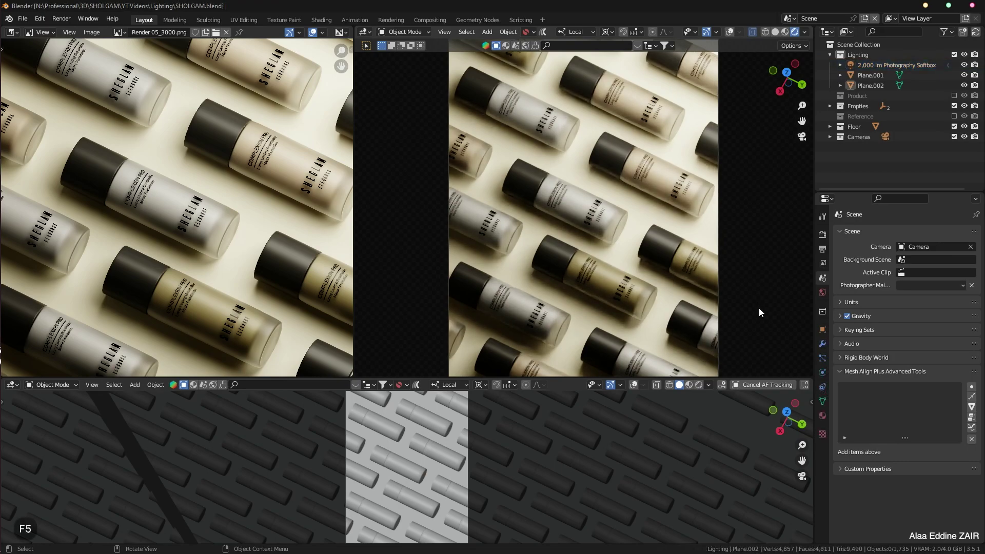
Step: Exclude the Lighting collection, turn on viewport overlays, and add an Area light
{"action": "left_click", "coordinate": [953, 54]}
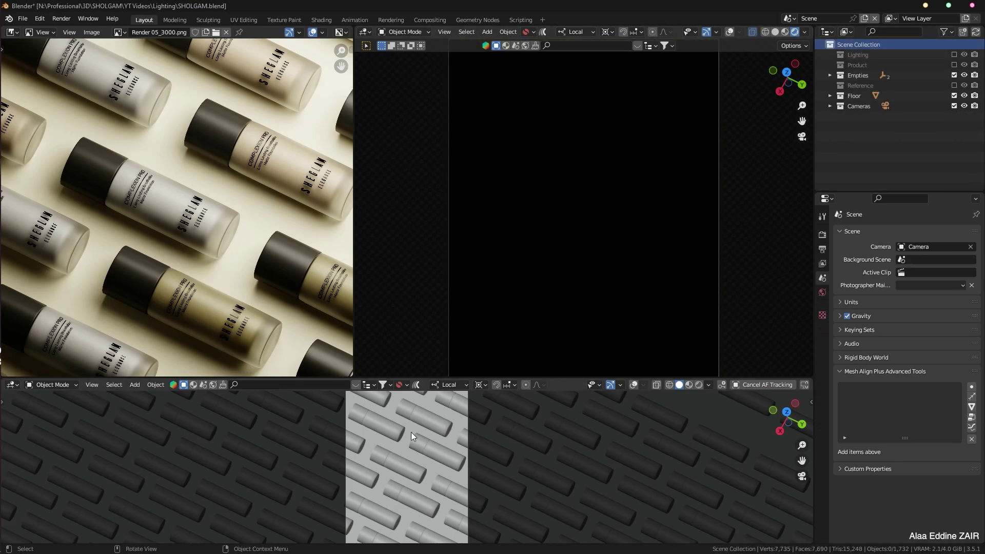
{"action": "left_click", "coordinate": [634, 386]}
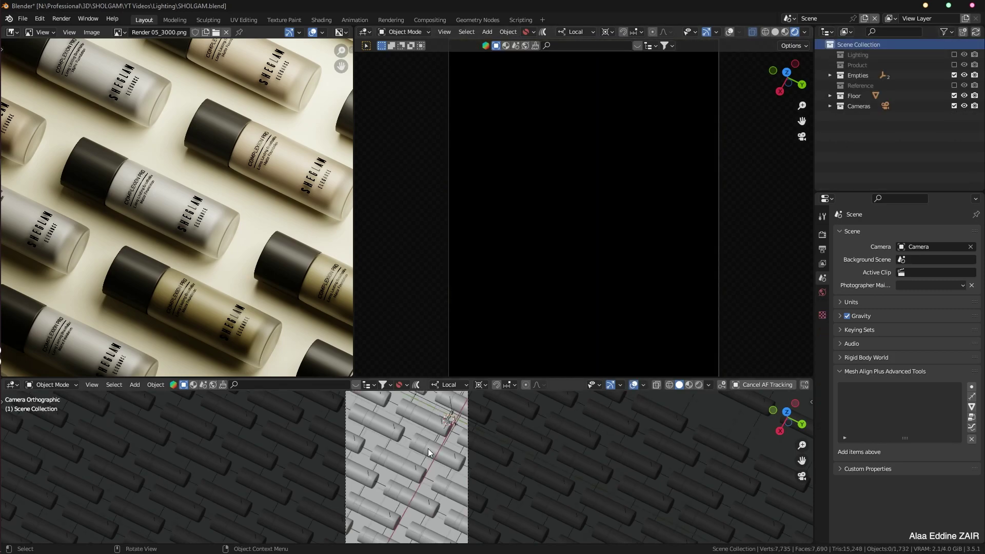
{"action": "key", "text": "shift"}
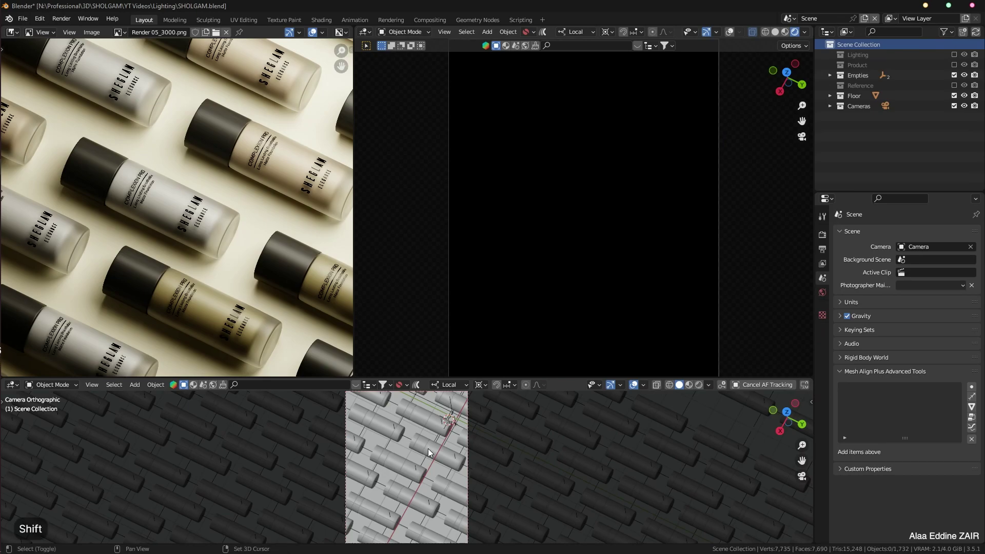
{"action": "key", "text": "shift+a"}
{"action": "mouse_move", "coordinate": [427, 448]}
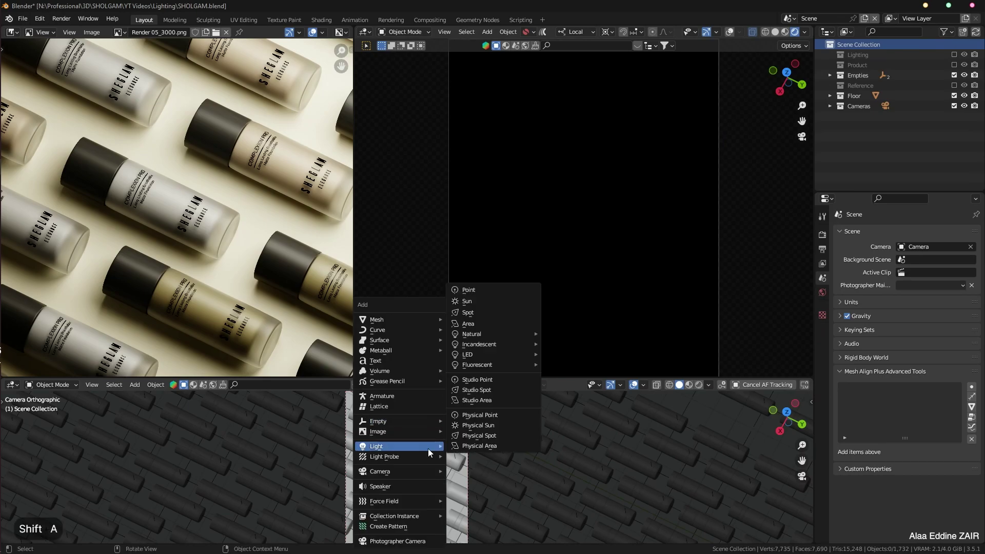
{"action": "left_click", "coordinate": [499, 324]}
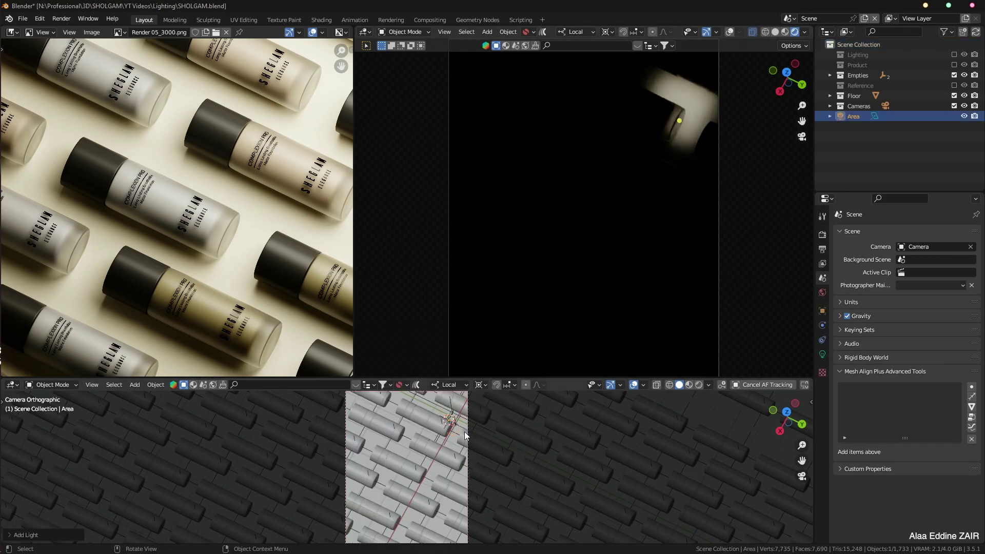
Step: Raise the new Area light along Z to sit above the bottles
{"action": "middle_click_drag", "start_coordinate": [461, 445], "coordinate": [495, 413]}
{"action": "scroll", "coordinate": [498, 414], "scroll_direction": "down", "scroll_amount": 10}
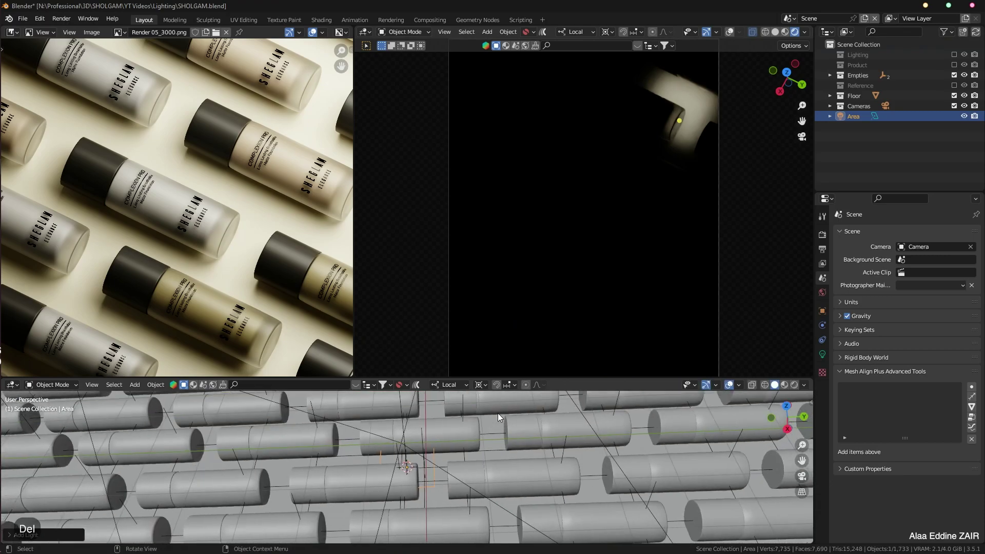
{"action": "scroll", "coordinate": [458, 440], "scroll_direction": "down", "scroll_amount": 3}
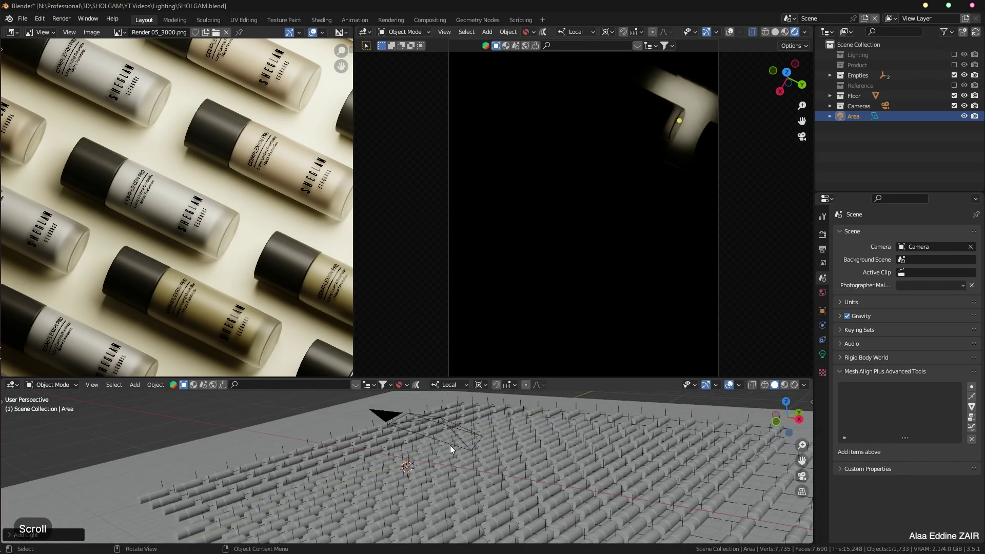
{"action": "key", "text": "g"}
{"action": "key", "text": "z"}
{"action": "left_click", "coordinate": [451, 412]}
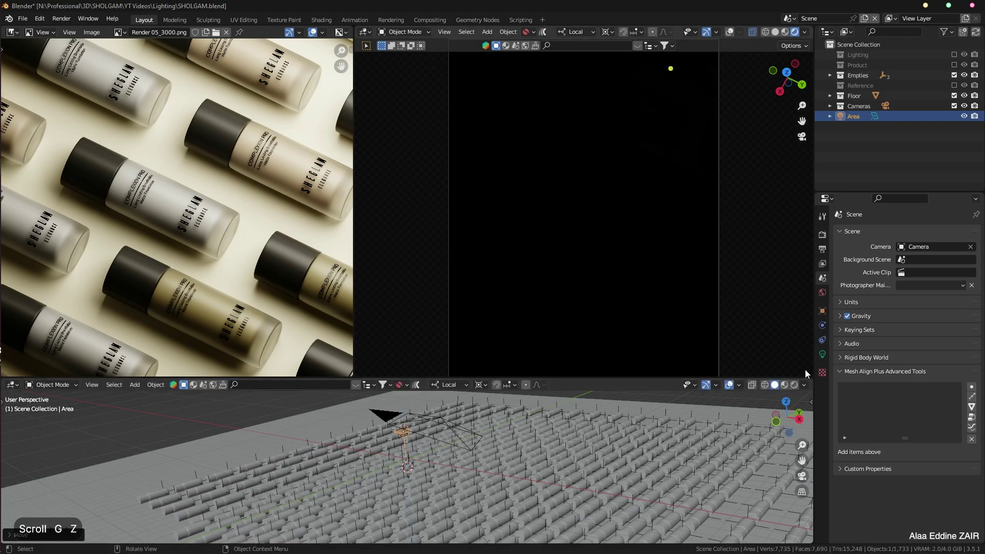
Step: Set the Area light's size to 8.4 m and power to 6700 W
{"action": "left_click", "coordinate": [822, 354]}
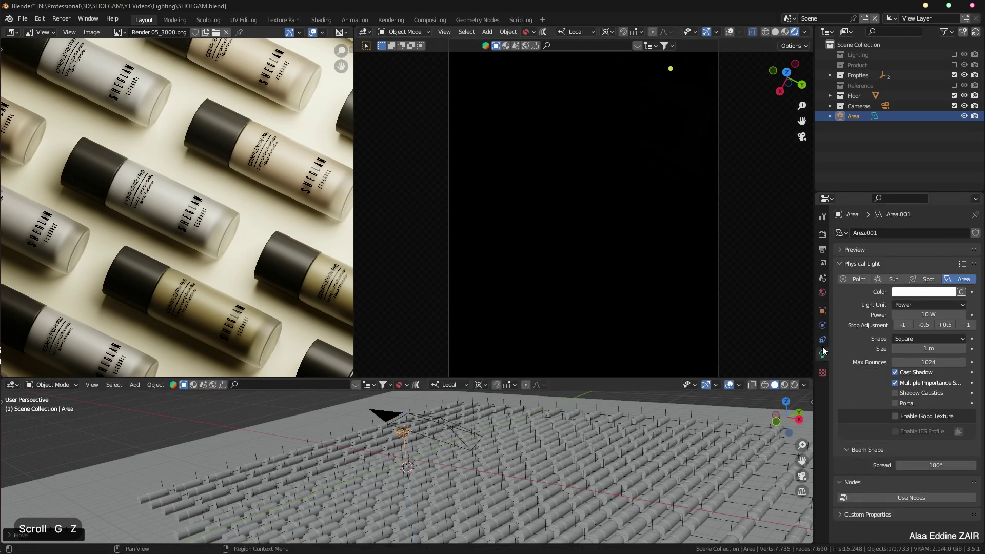
{"action": "left_click", "coordinate": [919, 348]}
{"action": "key", "text": "Num_Lock"}
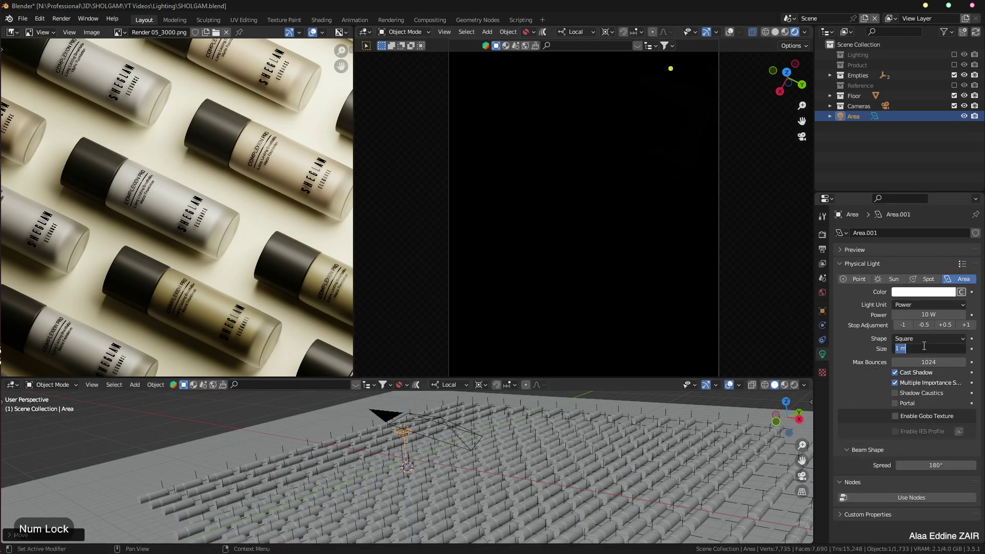
{"action": "type", "text": "8.4"}
{"action": "key", "text": "Return"}
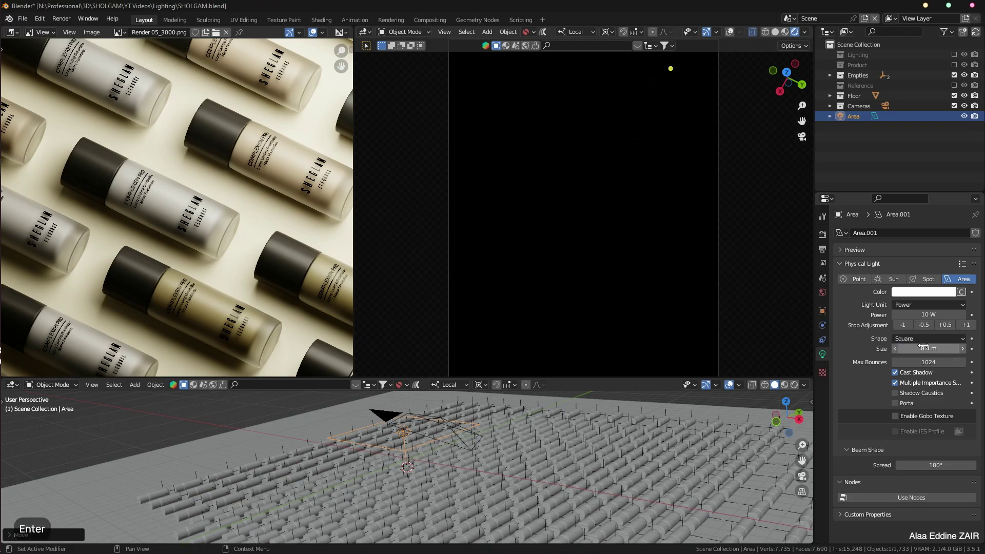
{"action": "left_click", "coordinate": [950, 313]}
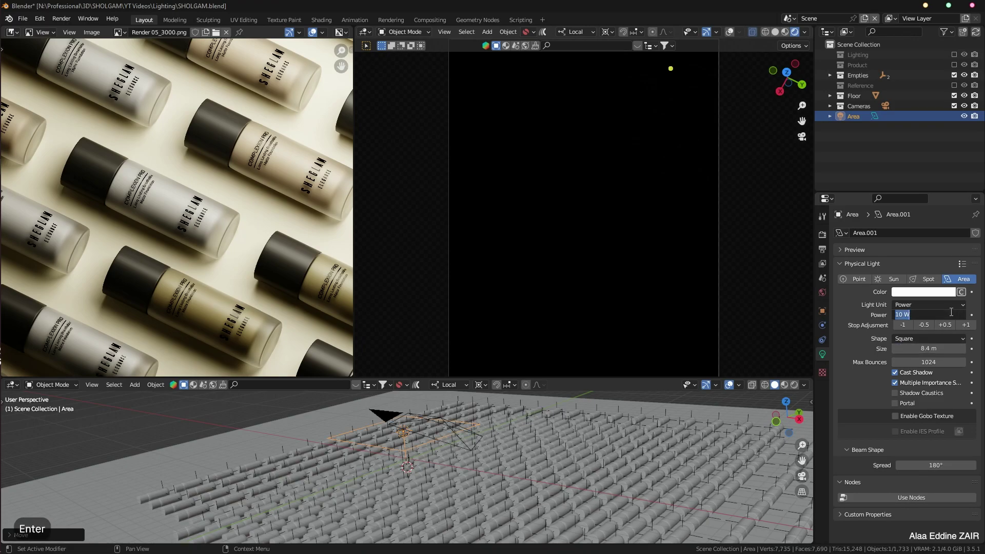
{"action": "type", "text": "6700"}
{"action": "key", "text": "Return"}
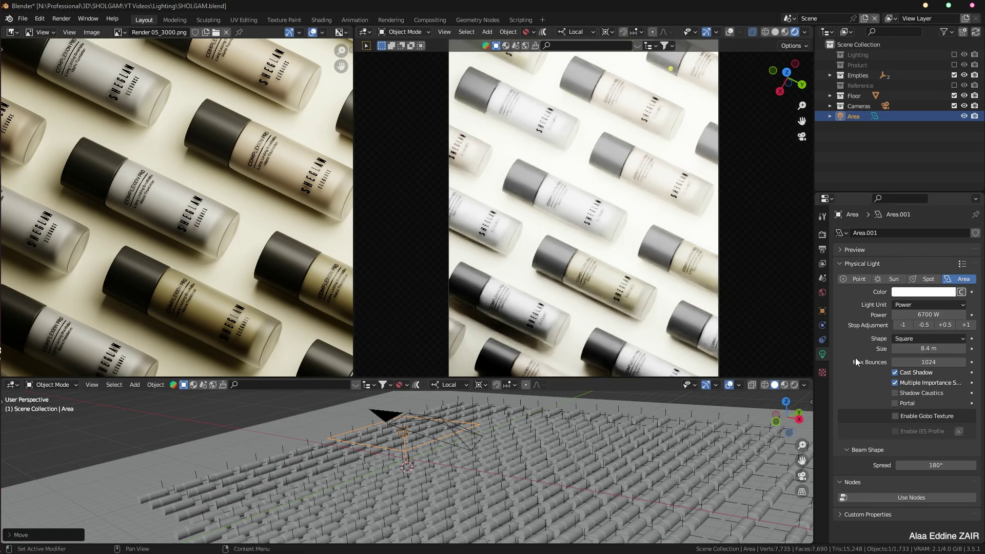
Step: Give the Area light the warm cream colour FFF7E9
{"action": "left_click", "coordinate": [907, 292]}
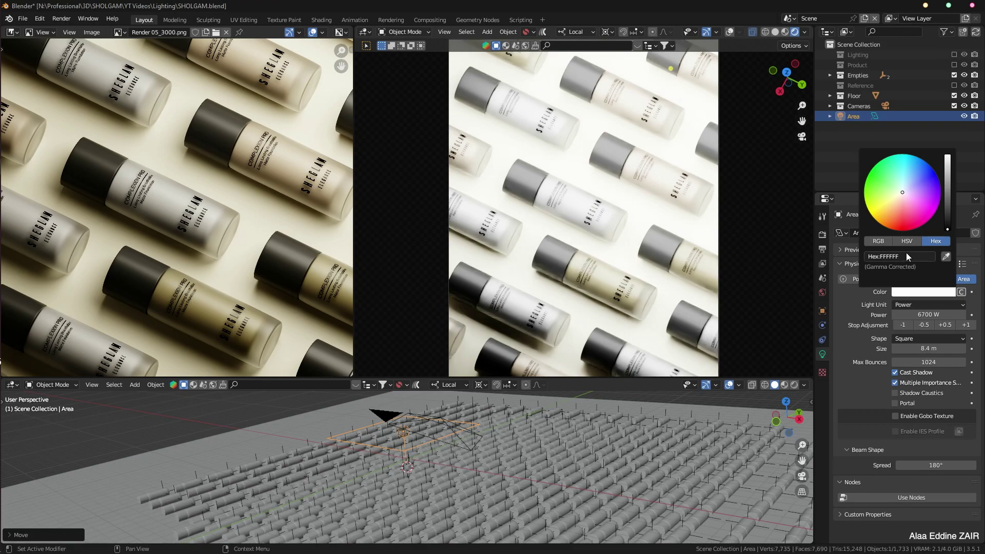
{"action": "left_click", "coordinate": [905, 254]}
{"action": "type", "text": "FFF7E9"}
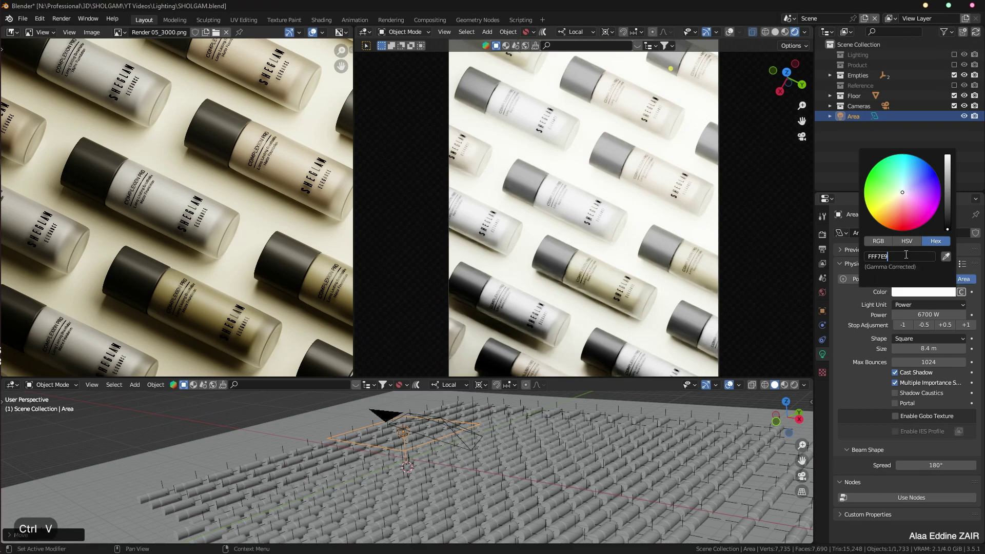
{"action": "key", "text": "Return"}
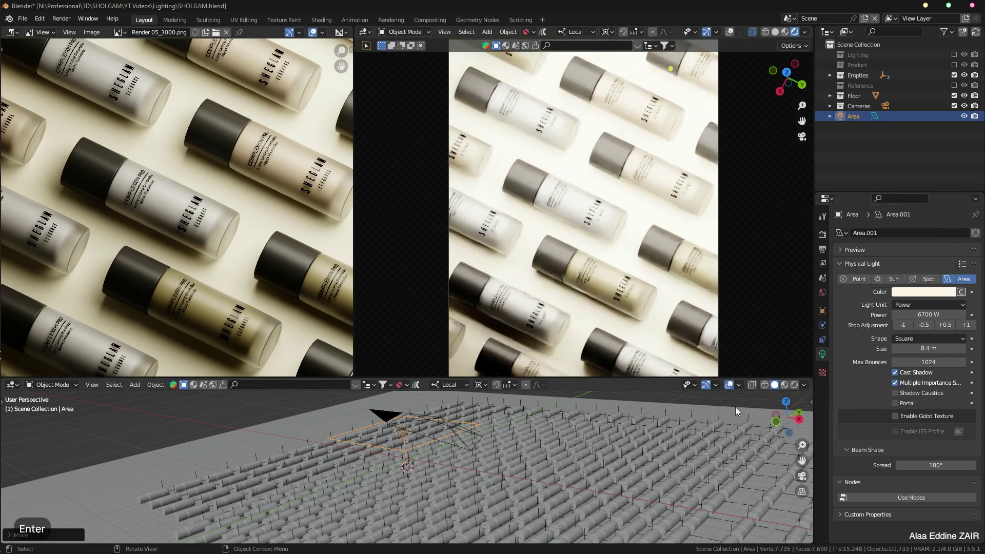
Step: Switch the lower view to the camera and move the Area light above the flat-lay
{"action": "middle_click_drag", "start_coordinate": [536, 449], "coordinate": [481, 473]}
{"action": "key", "text": "Num_Lock"}
{"action": "key", "text": "KP_7"}
{"action": "key", "text": "Home"}
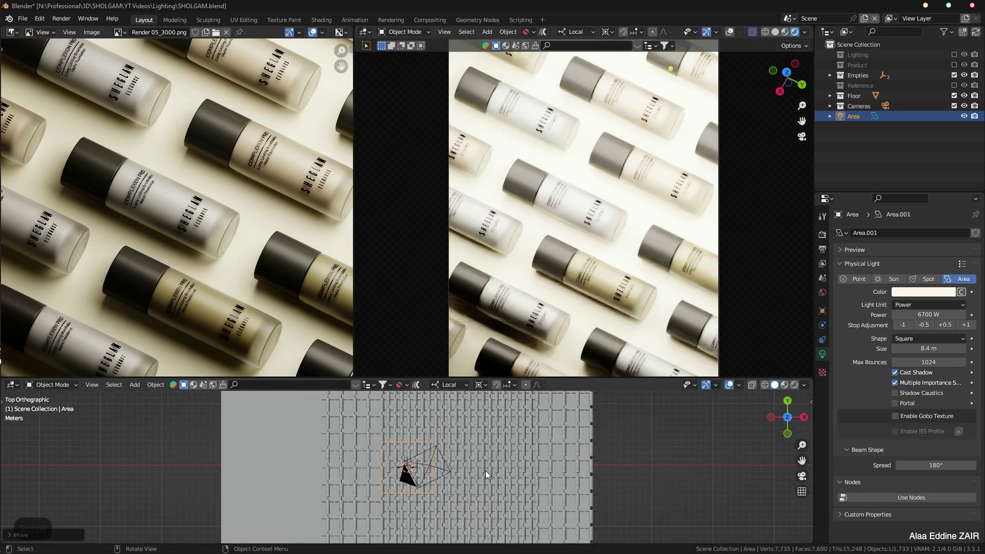
{"action": "key", "text": "KP_0"}
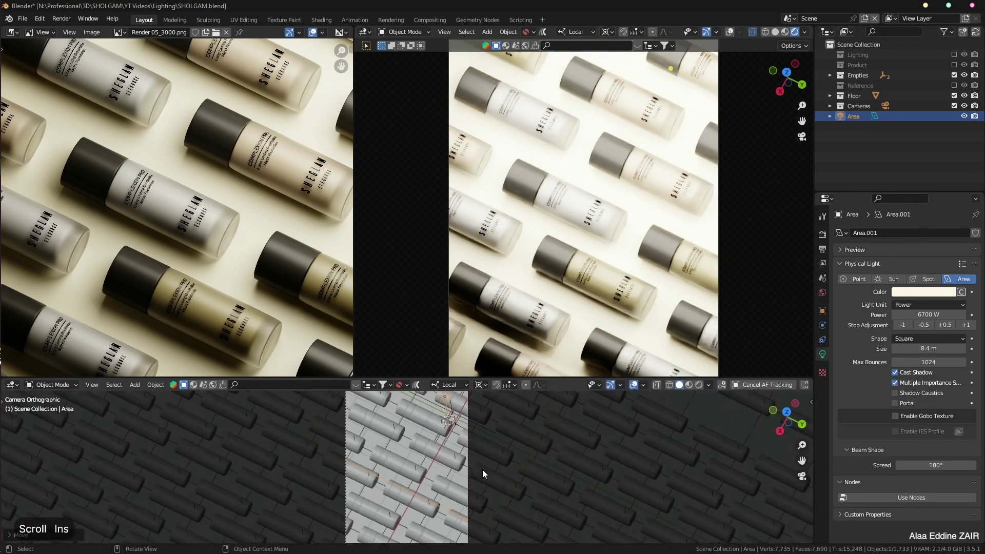
{"action": "scroll", "coordinate": [483, 470], "scroll_direction": "down", "scroll_amount": 1}
{"action": "key", "text": "g"}
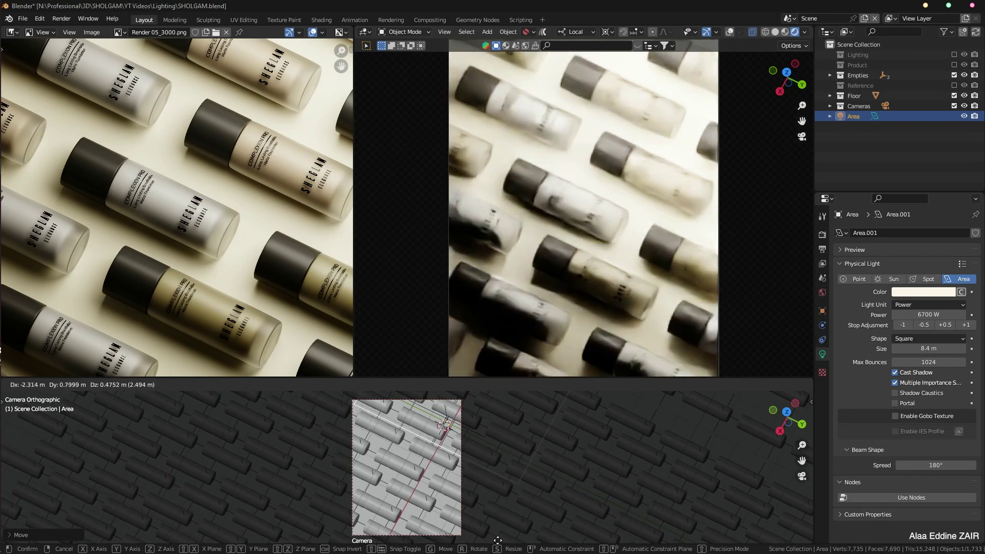
{"action": "left_click", "coordinate": [318, 374]}
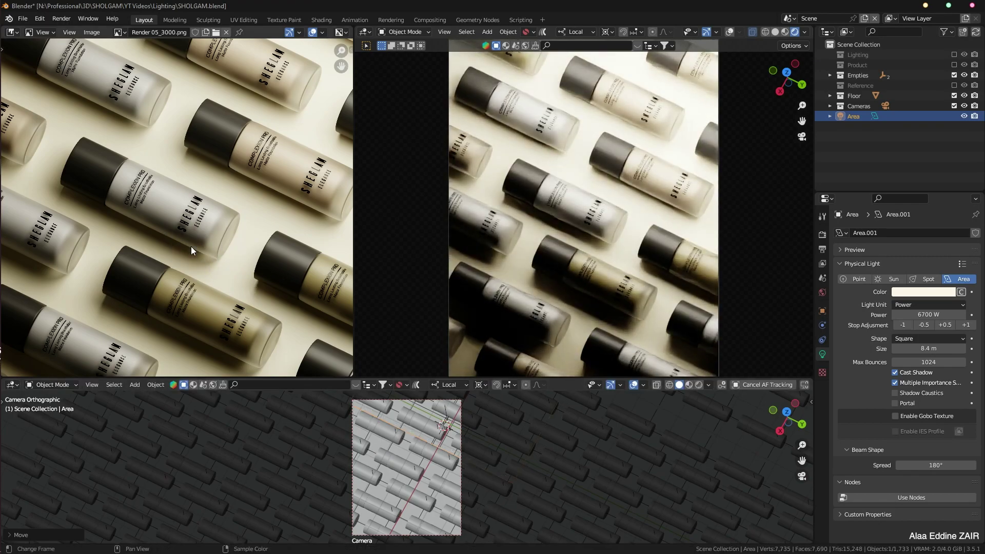
{"action": "scroll", "coordinate": [477, 428], "scroll_direction": "down", "scroll_amount": 8}
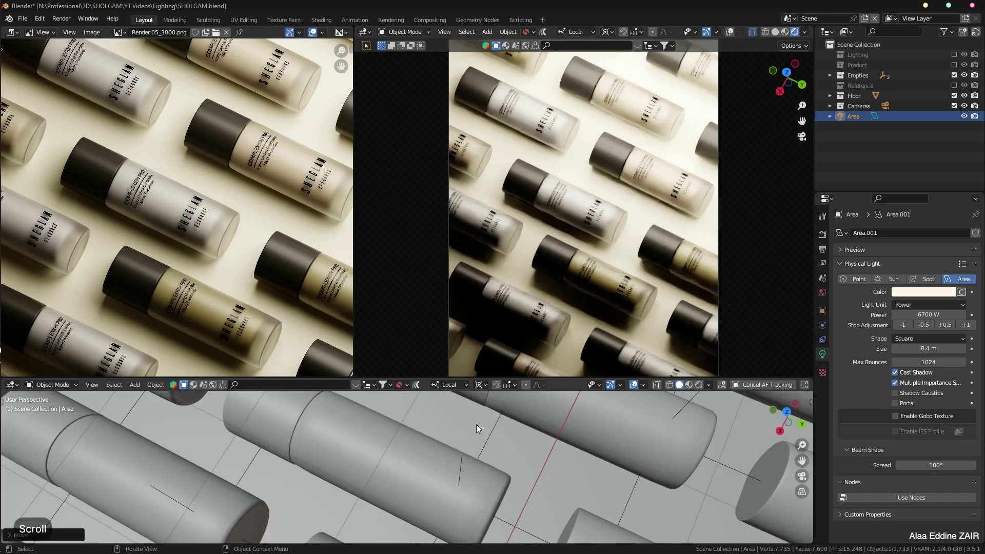
{"action": "key", "text": "g"}
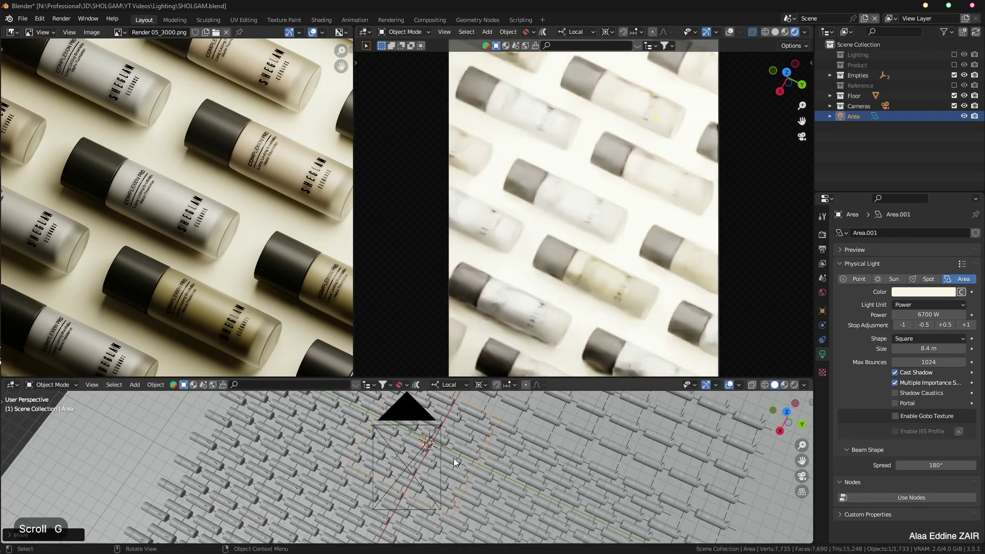
{"action": "middle_click_drag", "start_coordinate": [453, 458], "coordinate": [426, 424]}
{"action": "scroll", "coordinate": [428, 425], "scroll_direction": "down", "scroll_amount": 4}
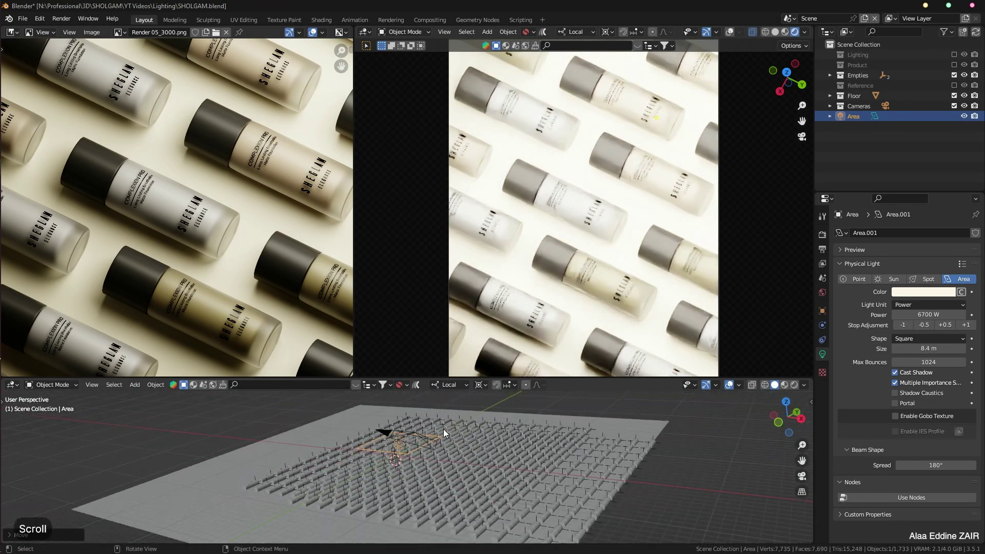
Step: Tilt the Area light around its Y axis over the bottle grid
{"action": "key", "text": "g"}
{"action": "key", "text": "z"}
{"action": "key", "text": "r"}
{"action": "key", "text": "y"}
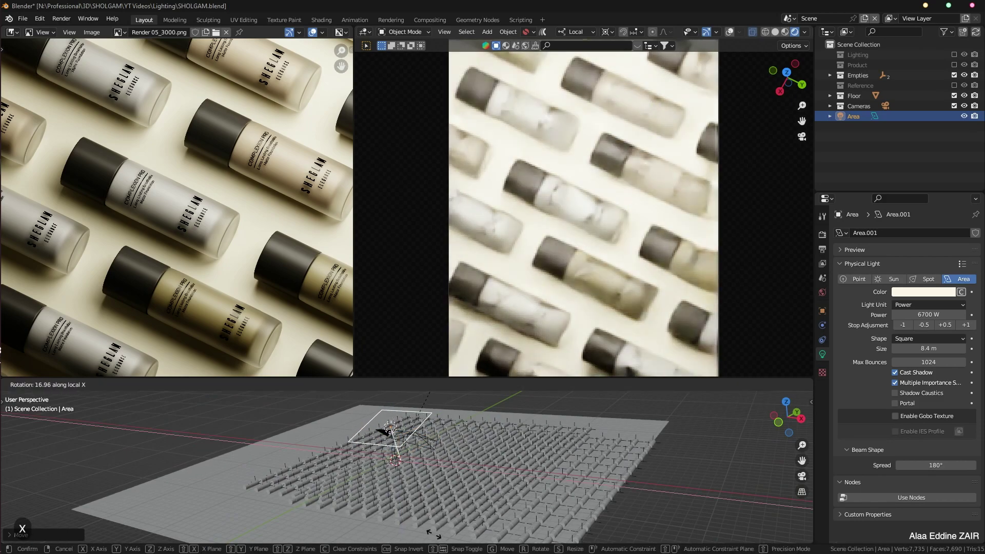
{"action": "left_click", "coordinate": [430, 505]}
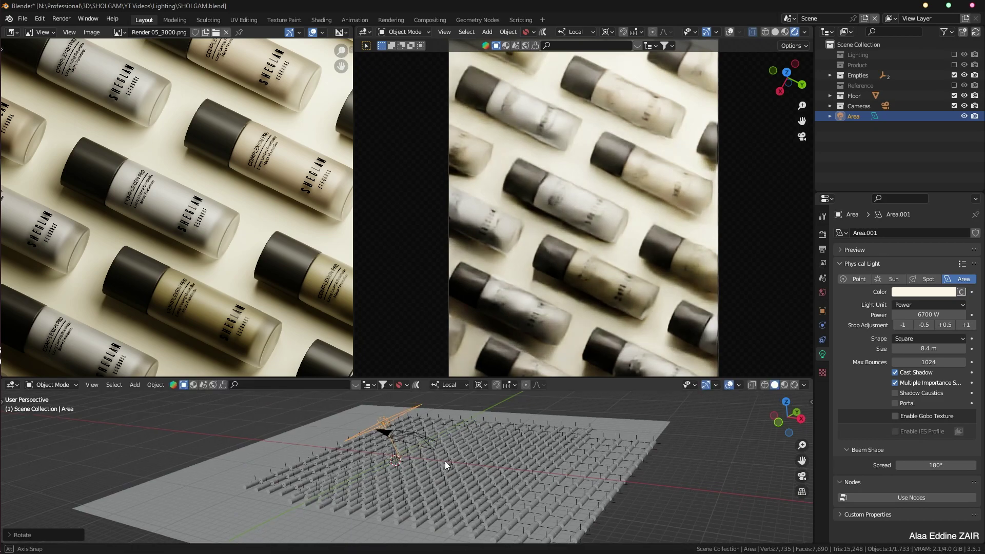
{"action": "scroll", "coordinate": [445, 461], "scroll_direction": "up", "scroll_amount": 3}
{"action": "middle_click_drag", "start_coordinate": [445, 461], "coordinate": [387, 517]}
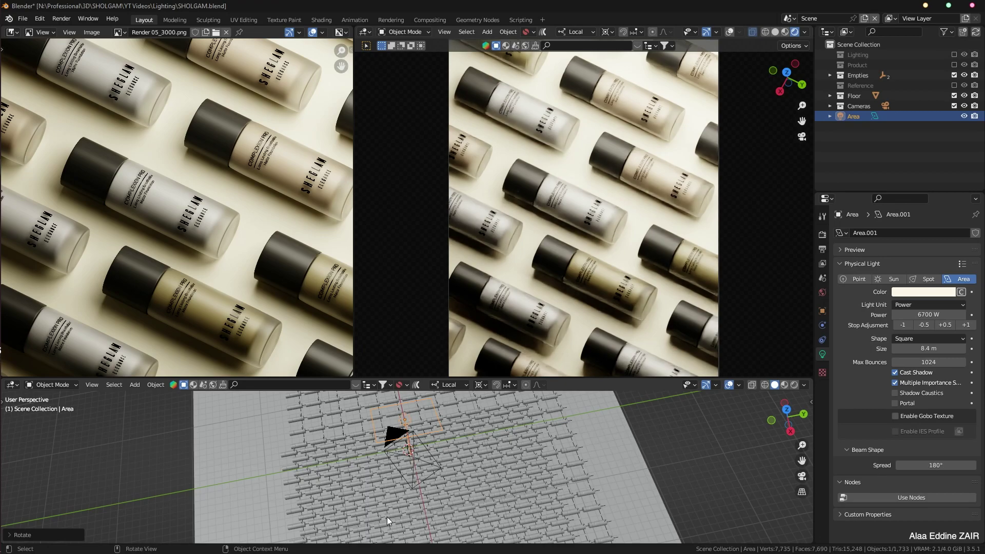
{"action": "scroll", "coordinate": [403, 492], "scroll_direction": "down", "scroll_amount": 2}
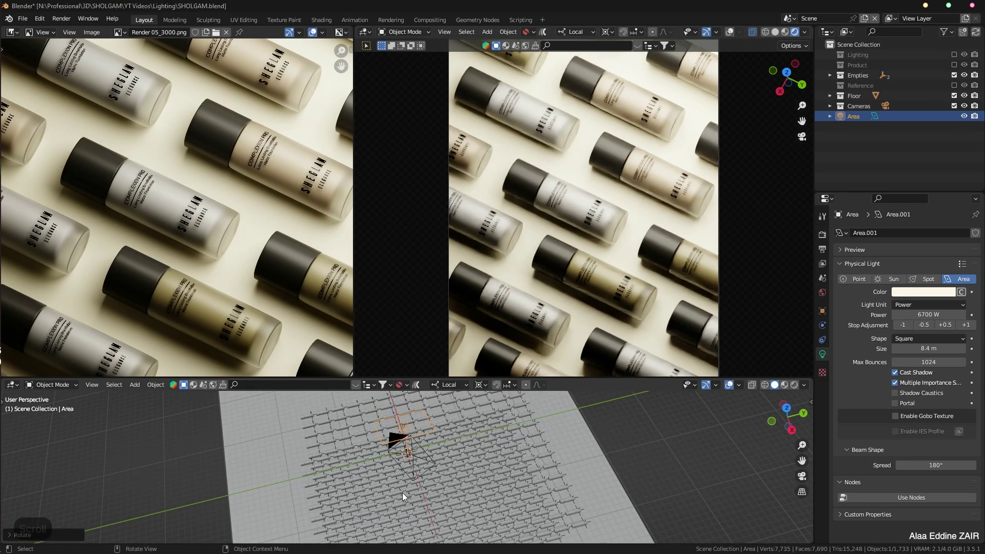
{"action": "key", "text": "shift+a"}
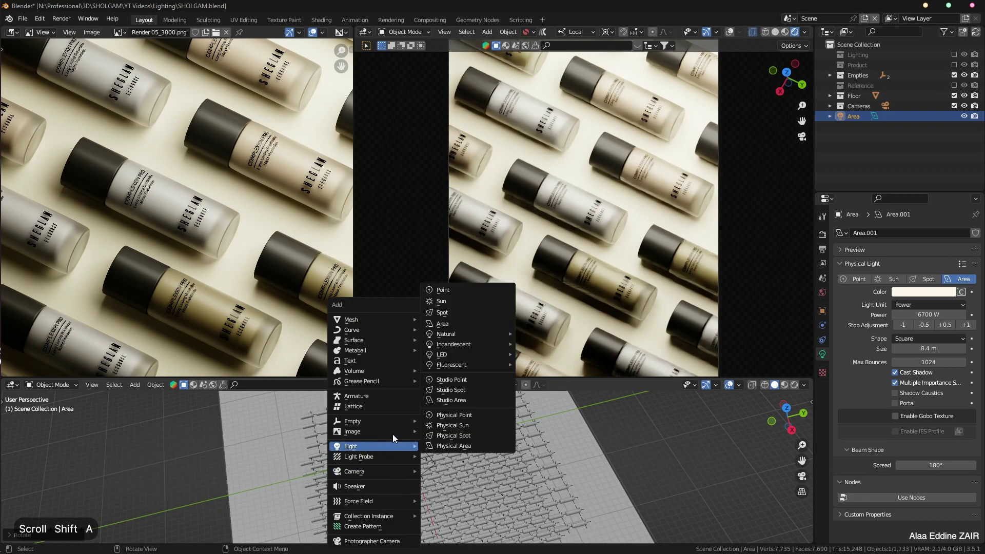
Step: Add a plain-axes empty and scale it up
{"action": "mouse_move", "coordinate": [396, 422]}
{"action": "left_click", "coordinate": [432, 421]}
{"action": "key", "text": "s"}
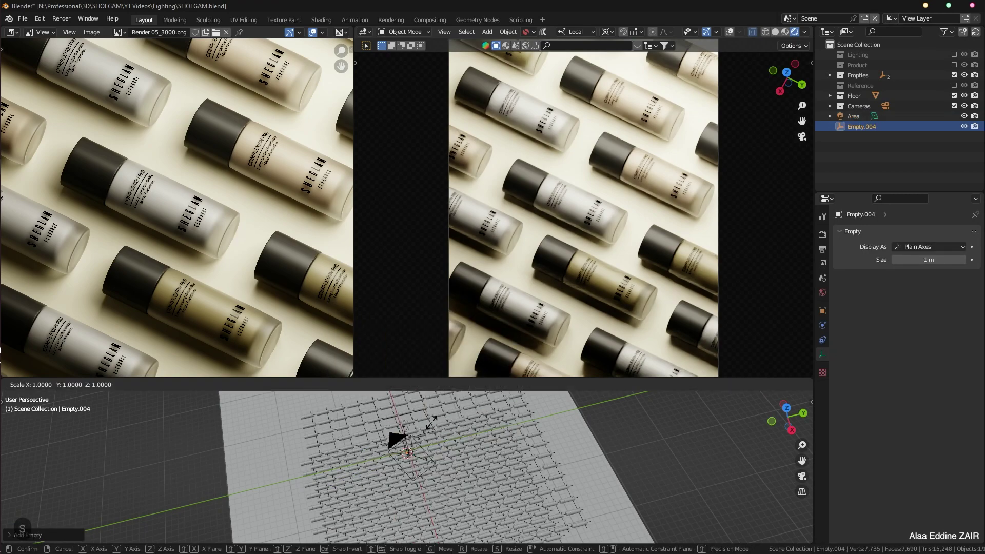
{"action": "left_click", "coordinate": [647, 446]}
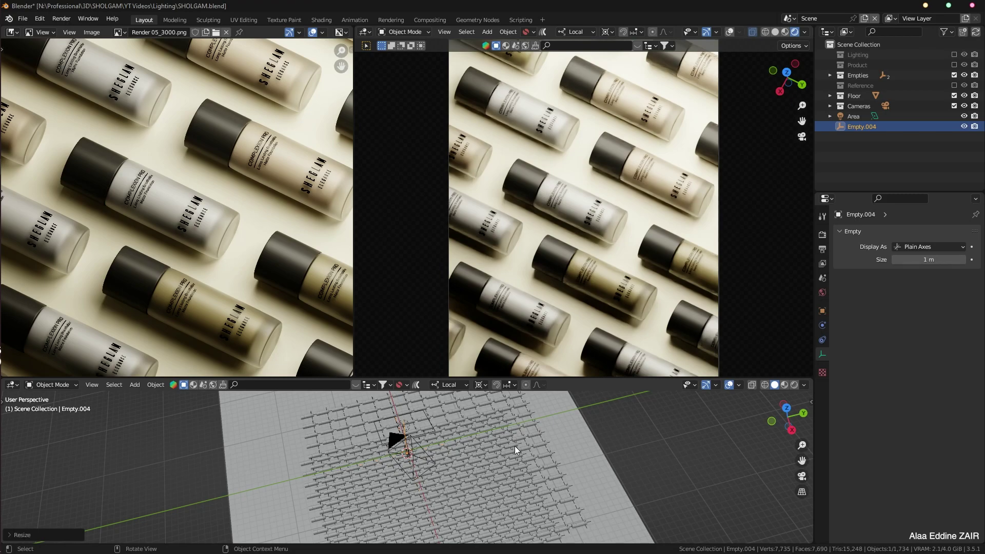
Step: Name the empty 'Light Tracking', then reselect the Area light's constraint settings
{"action": "key", "text": "F2"}
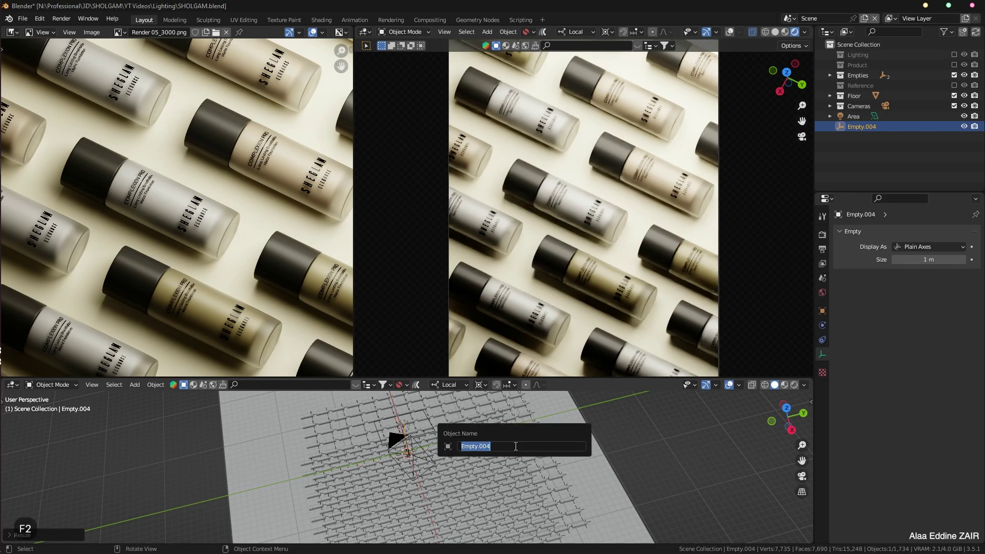
{"action": "type", "text": "Li"}
{"action": "key", "text": "BackSpace"}
{"action": "type", "text": "ight Tracking"}
{"action": "key", "text": "Return"}
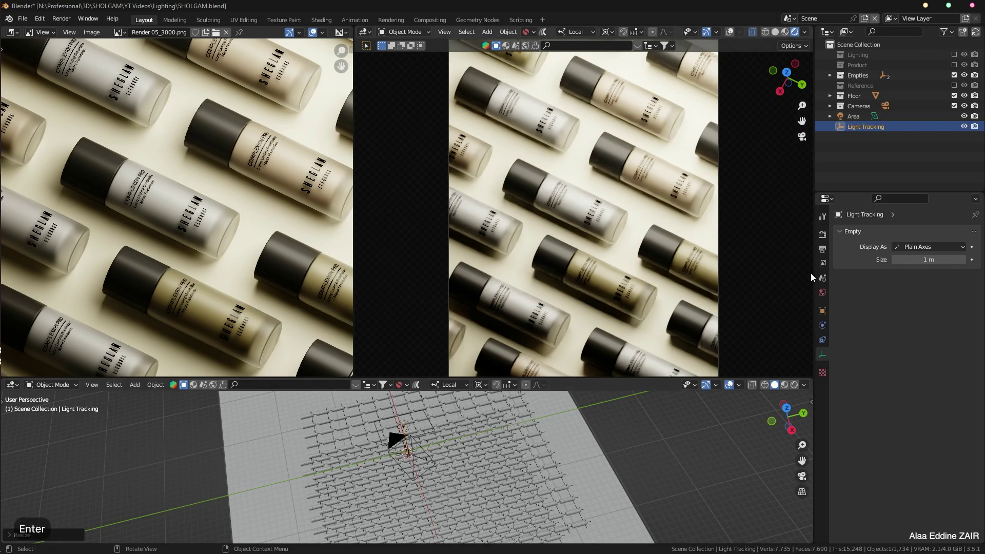
{"action": "left_click", "coordinate": [854, 117]}
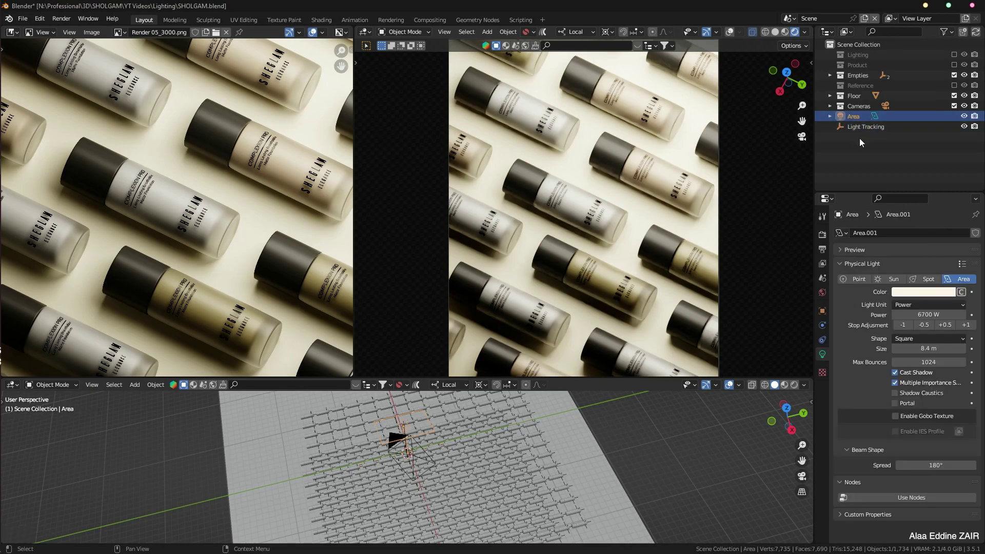
{"action": "left_click", "coordinate": [823, 343]}
Step: Add a Track To constraint on the Area light targeting 'Light Tracking'
{"action": "left_click", "coordinate": [902, 231]}
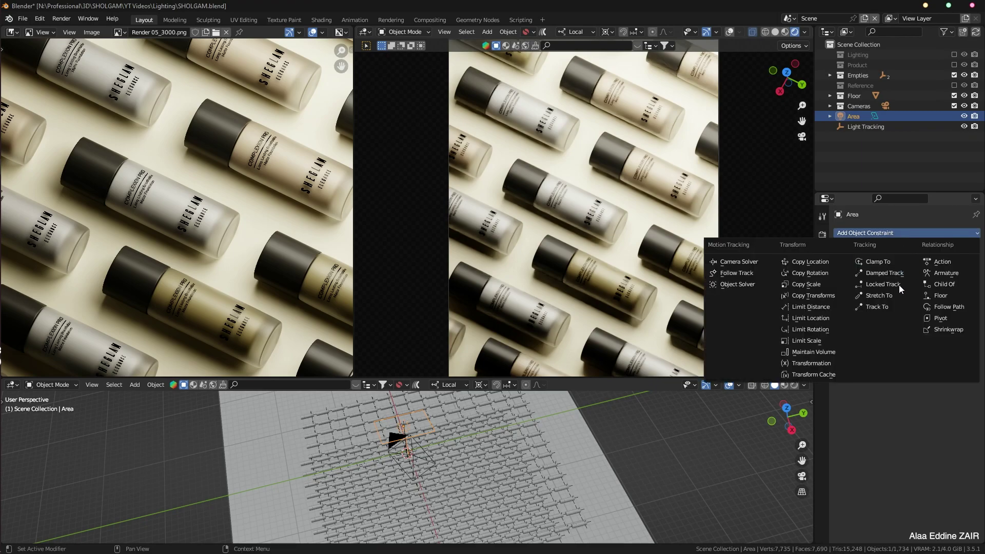
{"action": "left_click", "coordinate": [896, 307]}
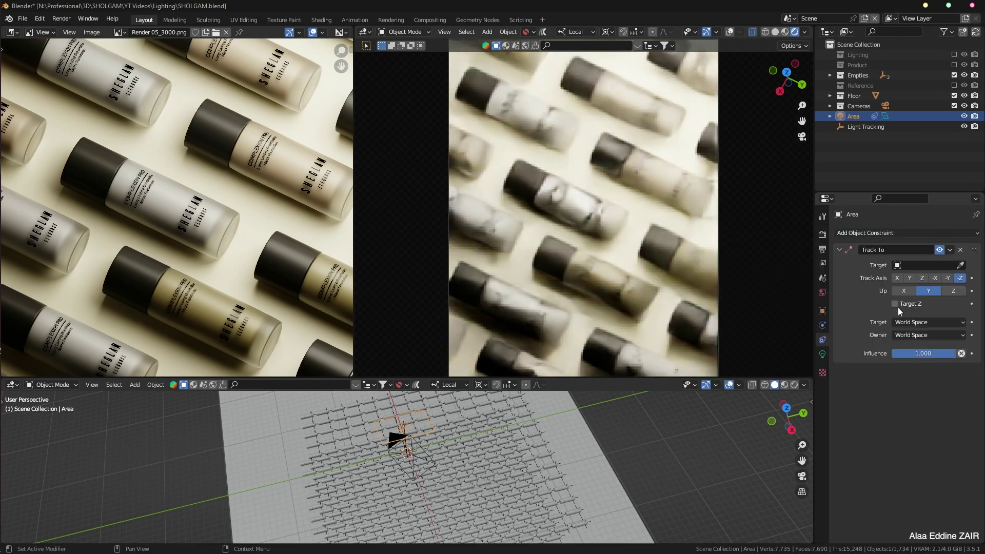
{"action": "left_click", "coordinate": [960, 265]}
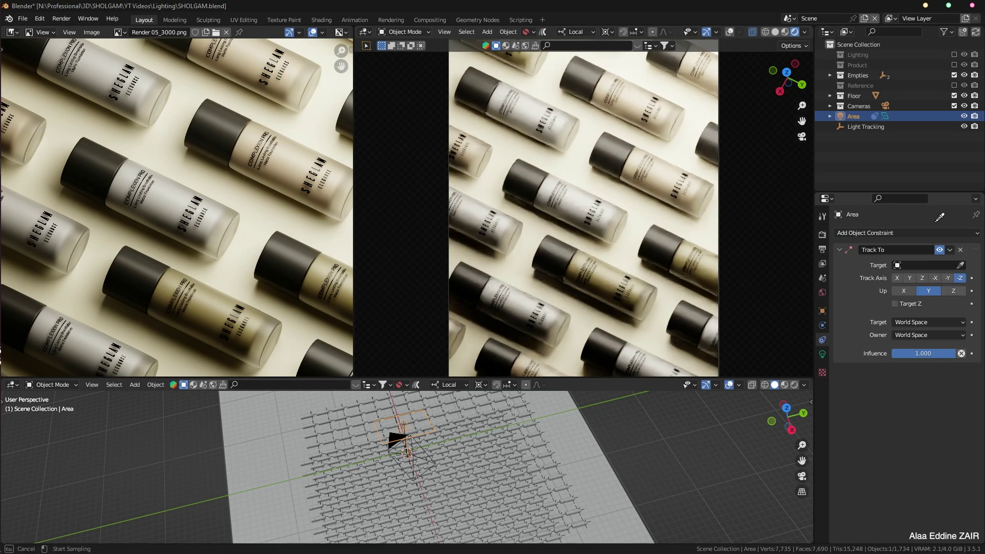
{"action": "left_click", "coordinate": [866, 125]}
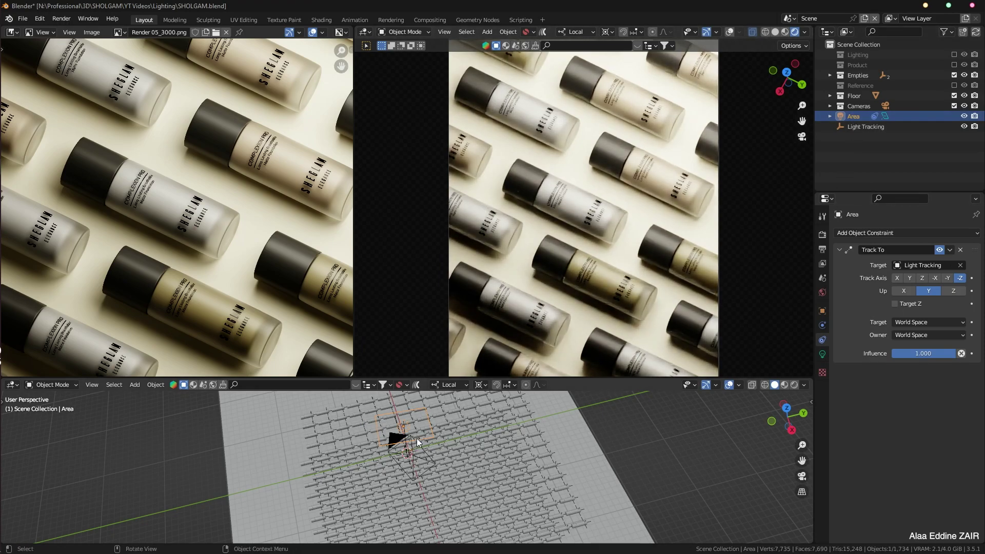
Step: Move the Area light to a new position, viewed through the scene camera
{"action": "key", "text": "g"}
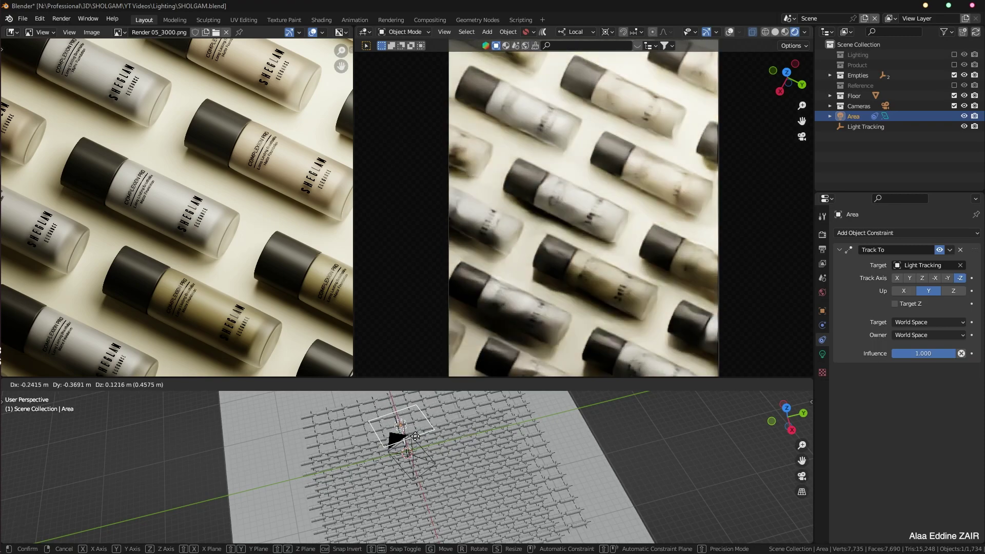
{"action": "key", "text": "Escape"}
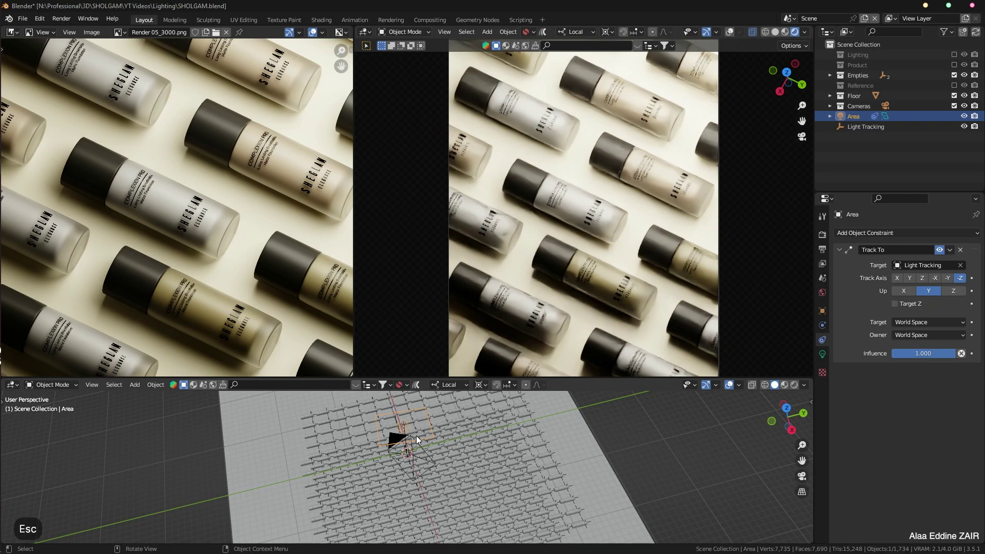
{"action": "key", "text": "KP_Home"}
{"action": "key", "text": "KP_Insert"}
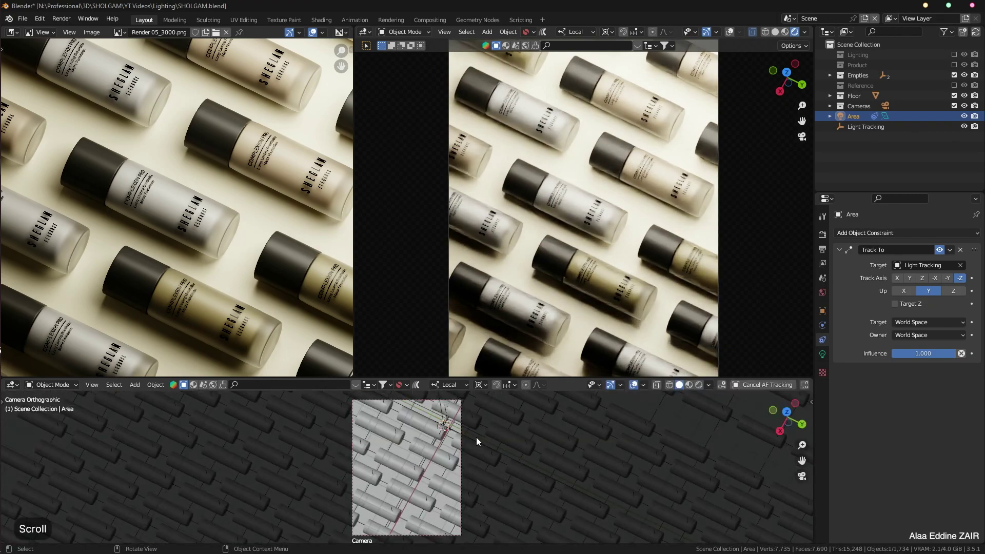
{"action": "key", "text": "g"}
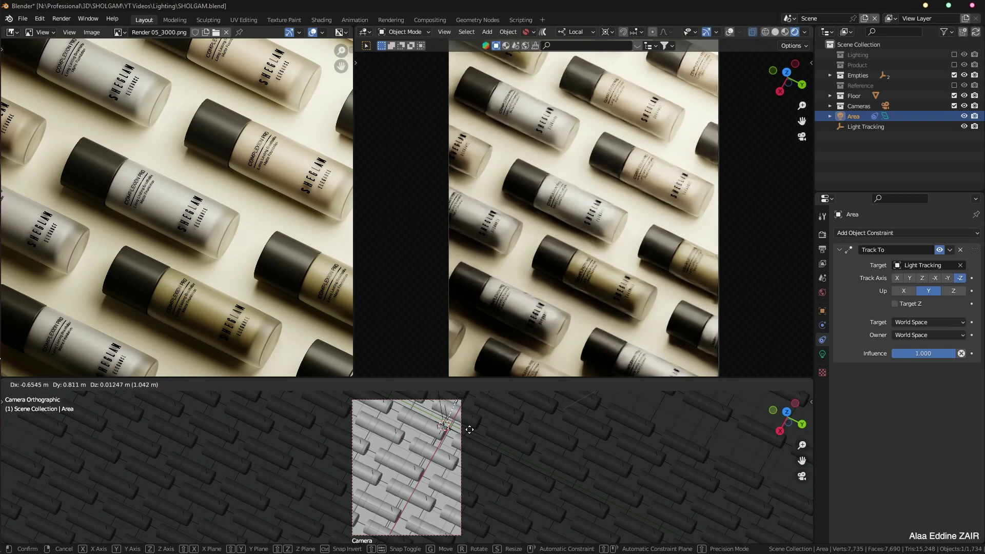
{"action": "left_click", "coordinate": [469, 430]}
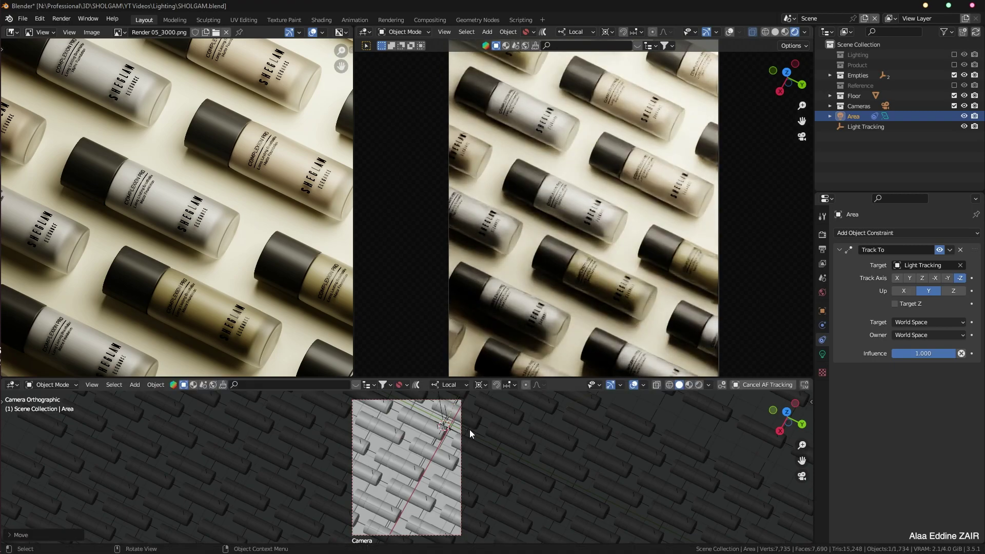
Step: Pull the Area light along its local Z axis and split off a second 3D view
{"action": "key", "text": "Escape"}
{"action": "mouse_move", "coordinate": [471, 426]}
{"action": "middle_mouse_down"}
{"action": "mouse_move", "coordinate": [464, 440]}
{"action": "mouse_move", "coordinate": [483, 435]}
{"action": "middle_mouse_up"}
{"action": "scroll", "coordinate": [483, 435], "scroll_direction": "down", "scroll_amount": 5}
{"action": "key", "text": "g"}
{"action": "key", "text": "z"}
{"action": "key", "text": "z"}
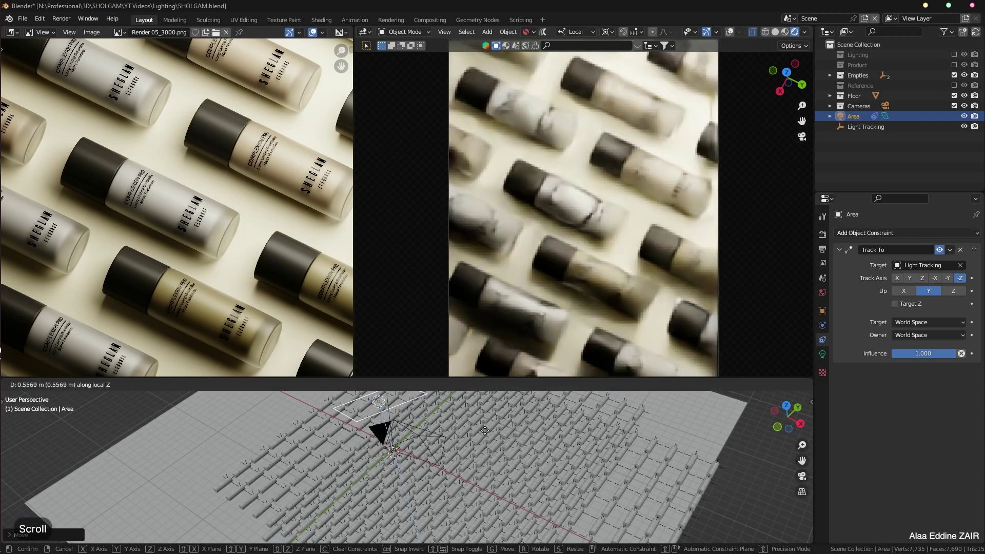
{"action": "left_click", "coordinate": [485, 429]}
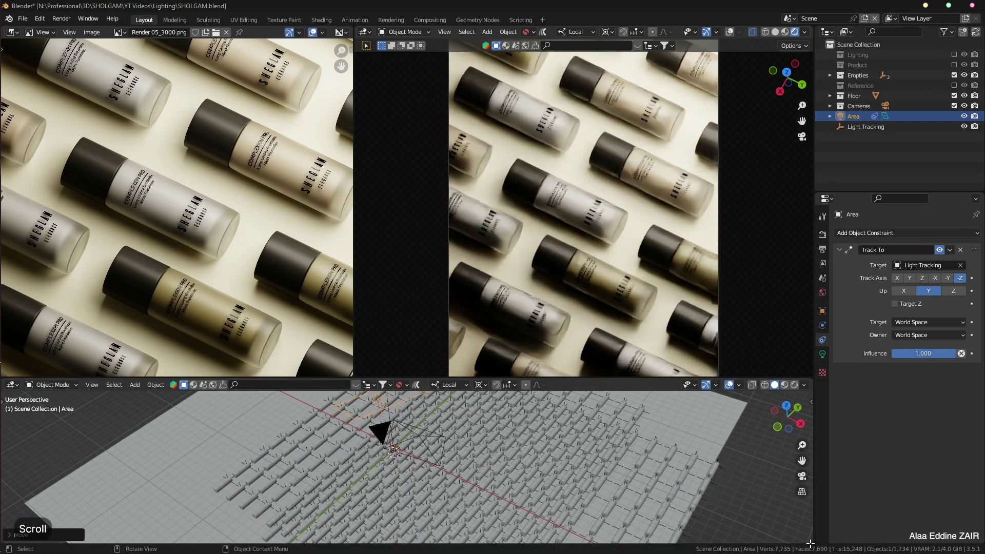
{"action": "left_click_drag", "start_coordinate": [812, 541], "coordinate": [399, 525]}
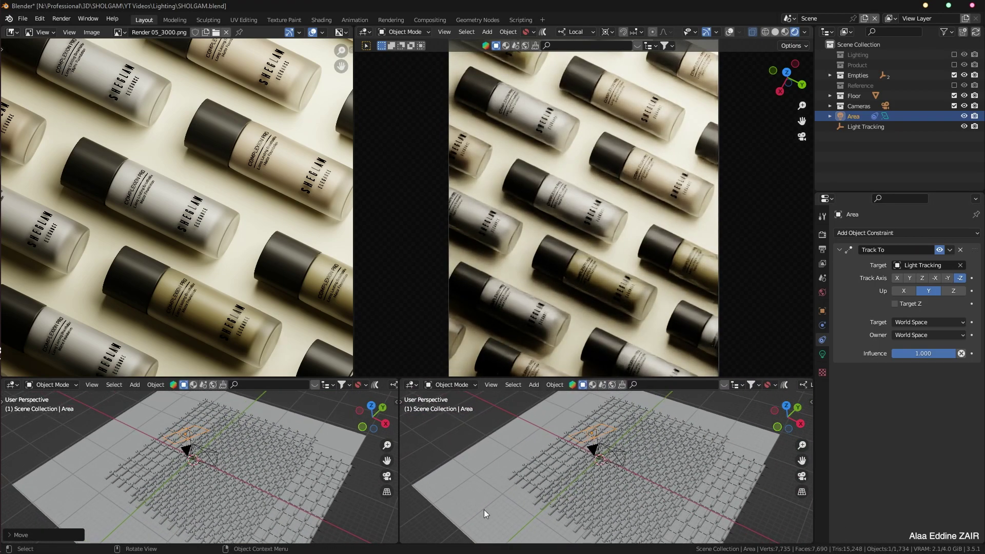
Step: Show the framed camera view in the new 3D view and pan the other view toward the light
{"action": "key", "text": "KP_7"}
{"action": "key", "text": "Home"}
{"action": "key", "text": "KP_0"}
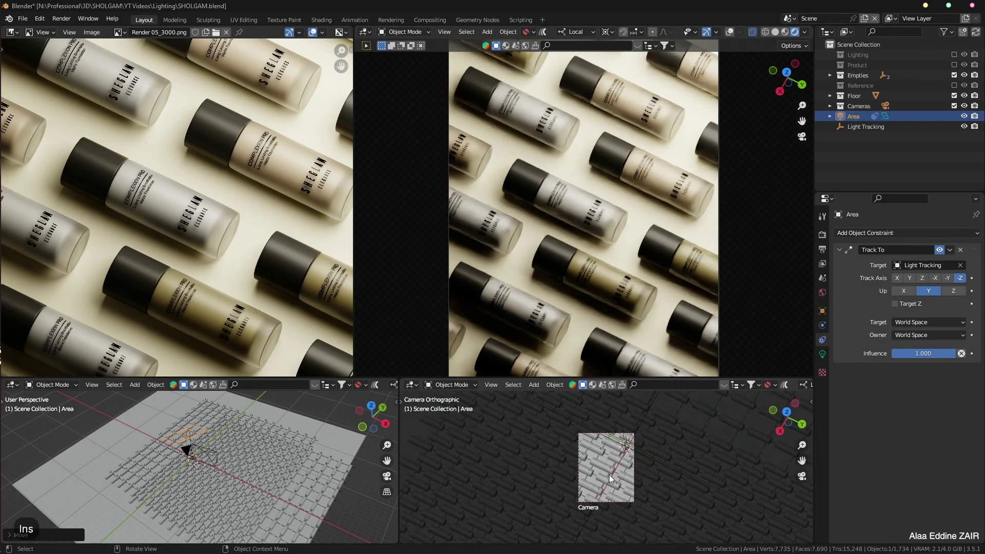
{"action": "key", "text": "Home"}
{"action": "scroll", "coordinate": [611, 474], "scroll_direction": "down", "scroll_amount": 2}
{"action": "scroll", "coordinate": [195, 460], "scroll_direction": "up", "scroll_amount": 6}
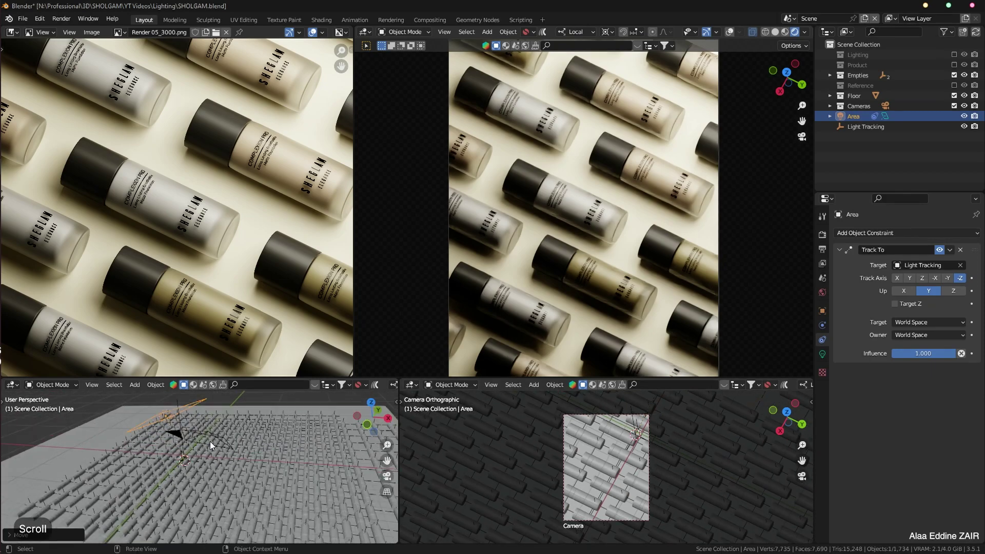
{"action": "middle_click_drag", "start_coordinate": [256, 440], "coordinate": [266, 488], "text": "shift"}
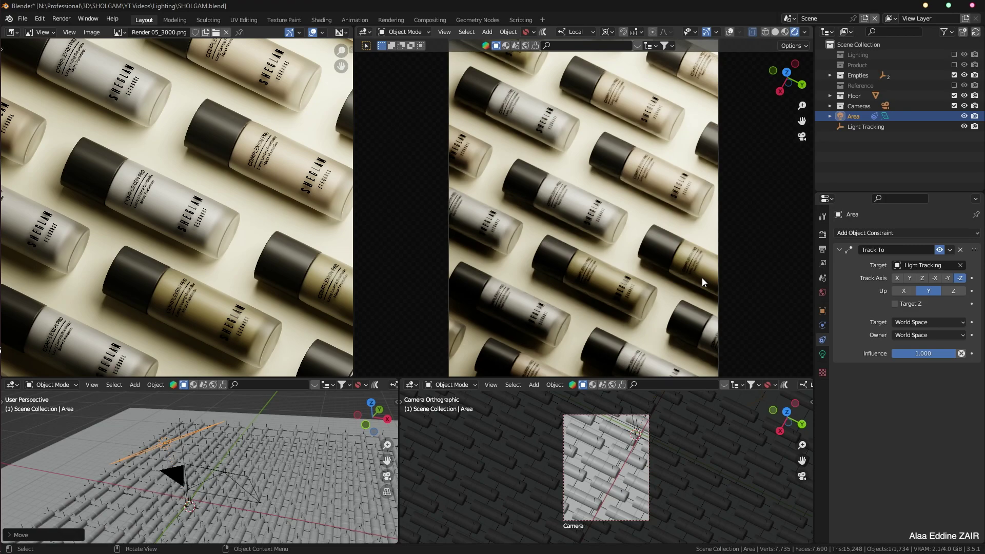
Step: Switch to SHOLGAM_02.blend and orbit the lower-left view to inspect the Area light from the side
{"action": "key", "text": "F5"}
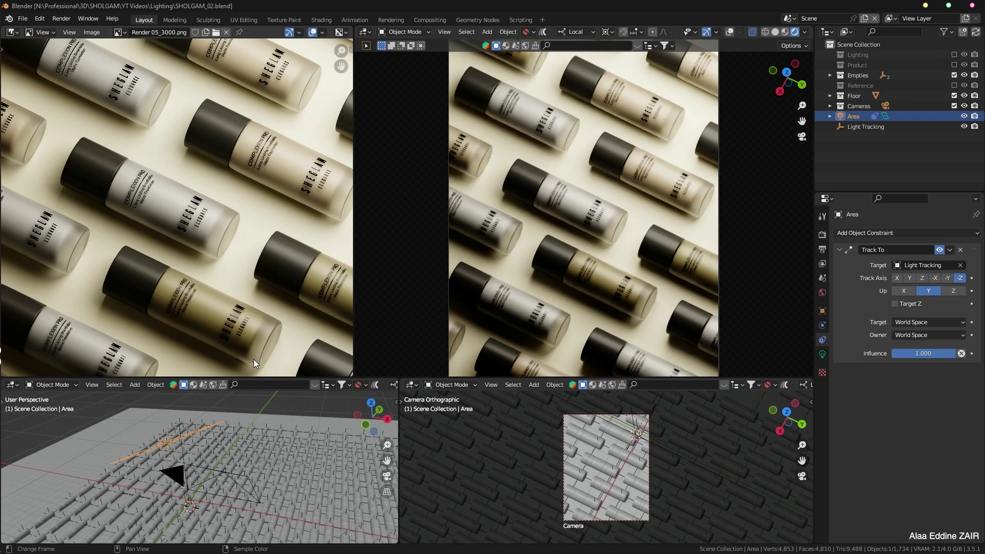
{"action": "middle_click_drag", "start_coordinate": [267, 453], "coordinate": [226, 433]}
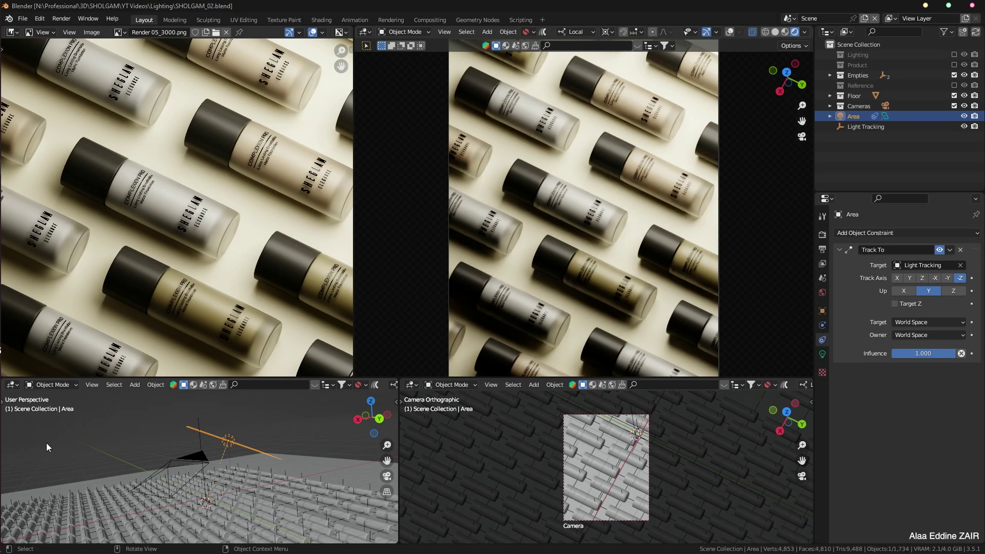
{"action": "middle_click_drag", "start_coordinate": [229, 470], "coordinate": [233, 490]}
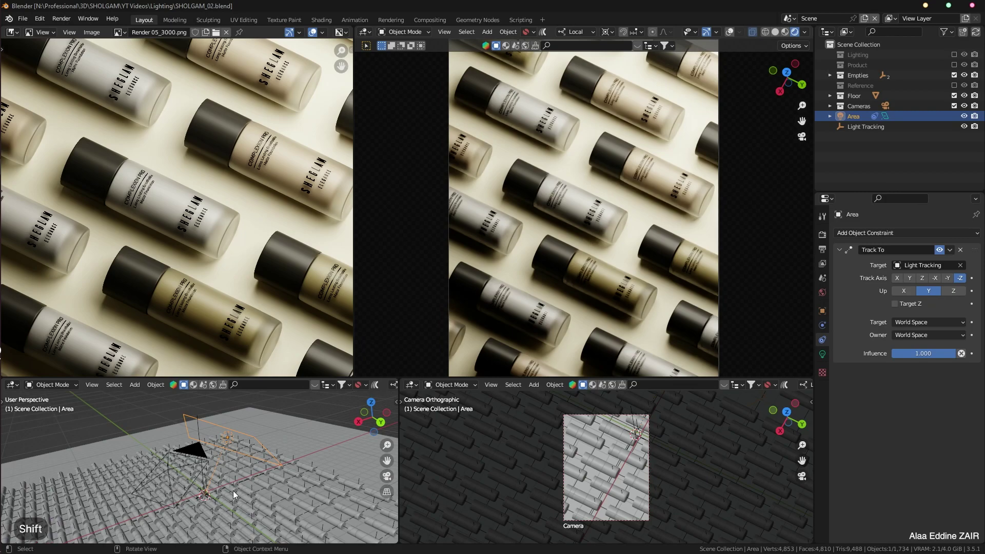
Step: Add a plane and rotate it 90° on its local Y axis to stand it upright
{"action": "key", "text": "shift+a"}
{"action": "mouse_move", "coordinate": [226, 318]}
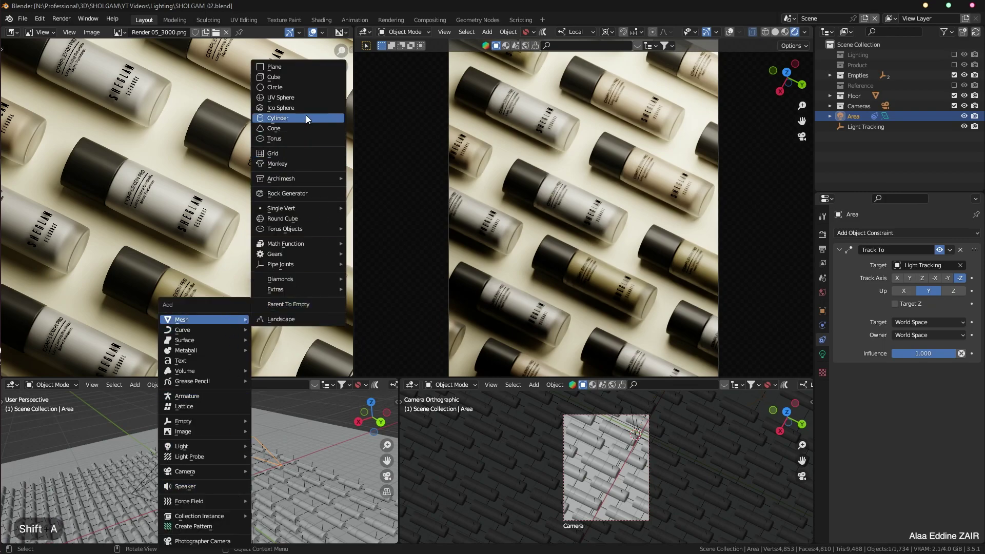
{"action": "left_click", "coordinate": [302, 67]}
{"action": "key", "text": "r"}
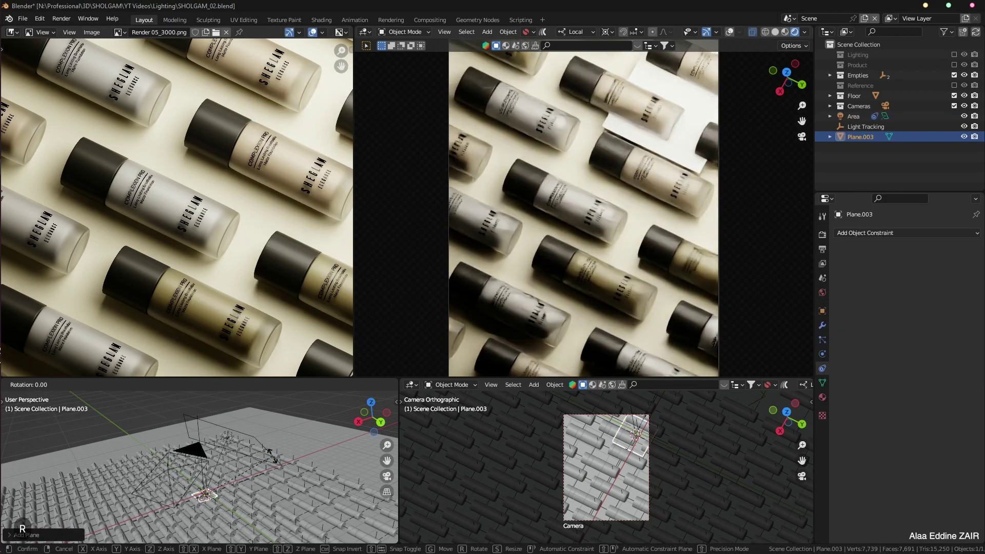
{"action": "key", "text": "y"}
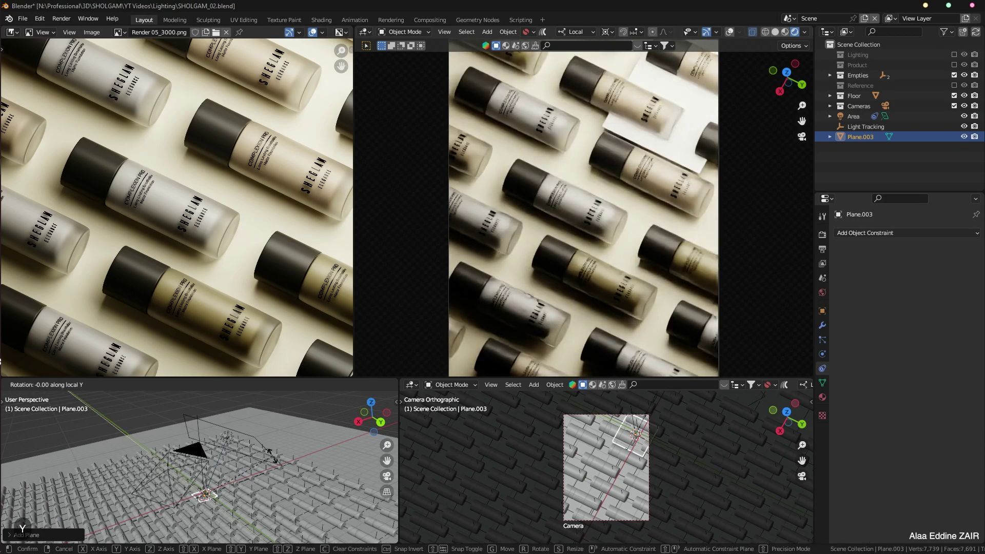
{"action": "type", "text": "90"}
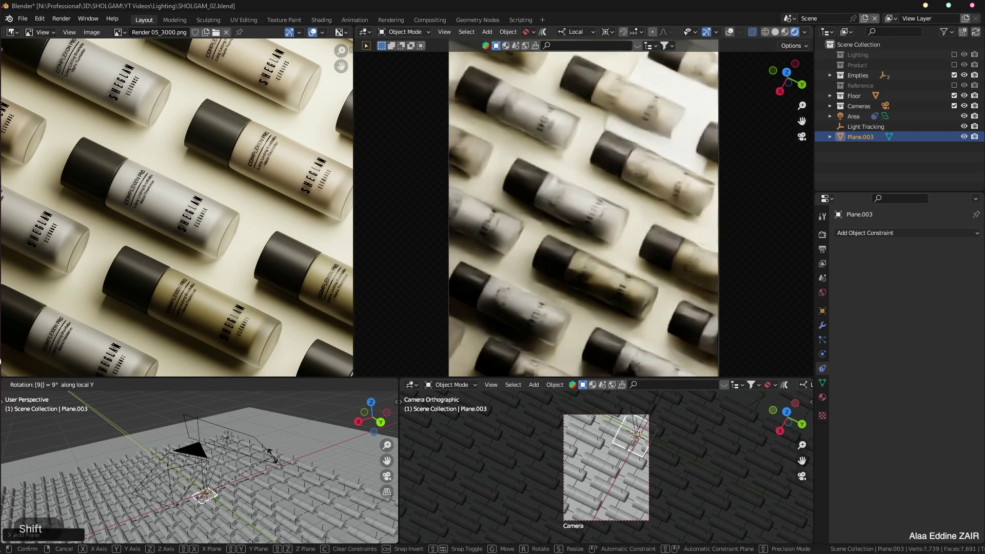
{"action": "key", "text": "Return"}
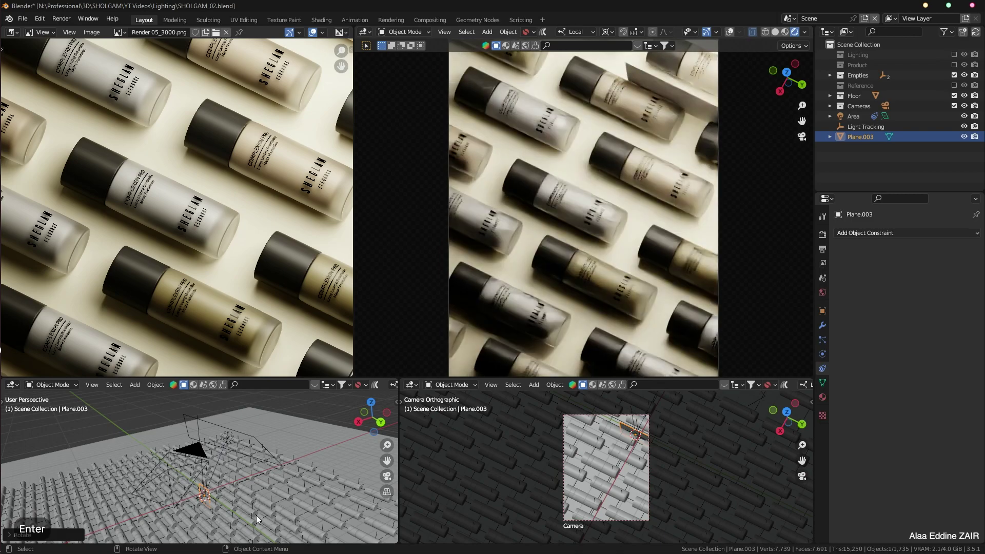
{"action": "scroll", "coordinate": [235, 383], "scroll_direction": "down", "scroll_amount": 5}
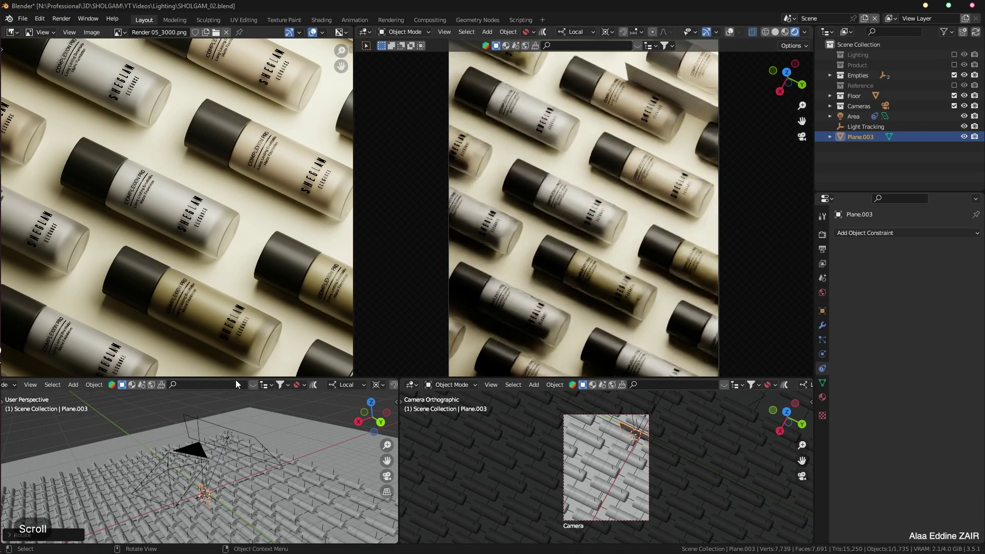
{"action": "scroll", "coordinate": [234, 373], "scroll_direction": "down", "scroll_amount": 5}
{"action": "scroll", "coordinate": [192, 257], "scroll_direction": "up", "scroll_amount": 8}
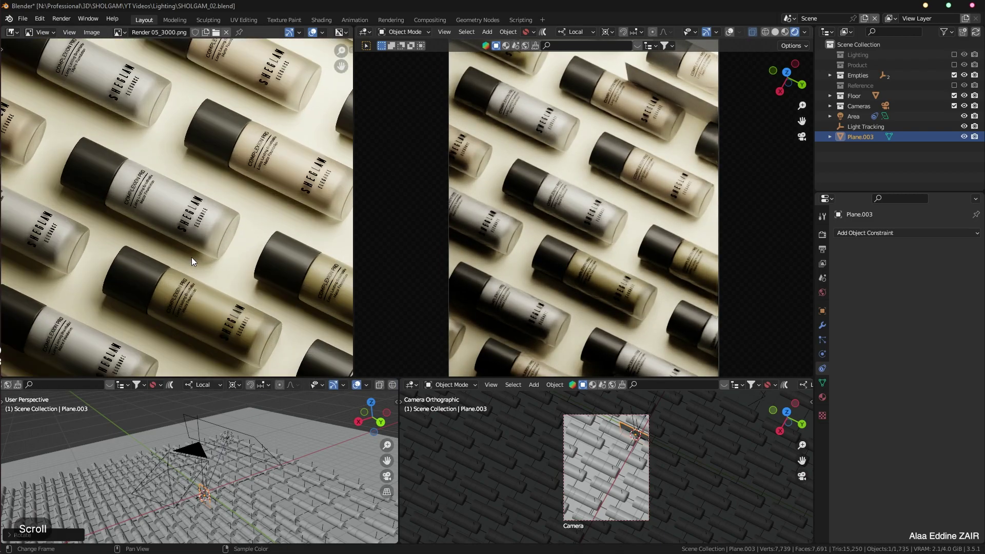
Step: Set the pivot to Individual Origins, scale Plane.003 up, and rotate it around Z
{"action": "left_click", "coordinate": [234, 385]}
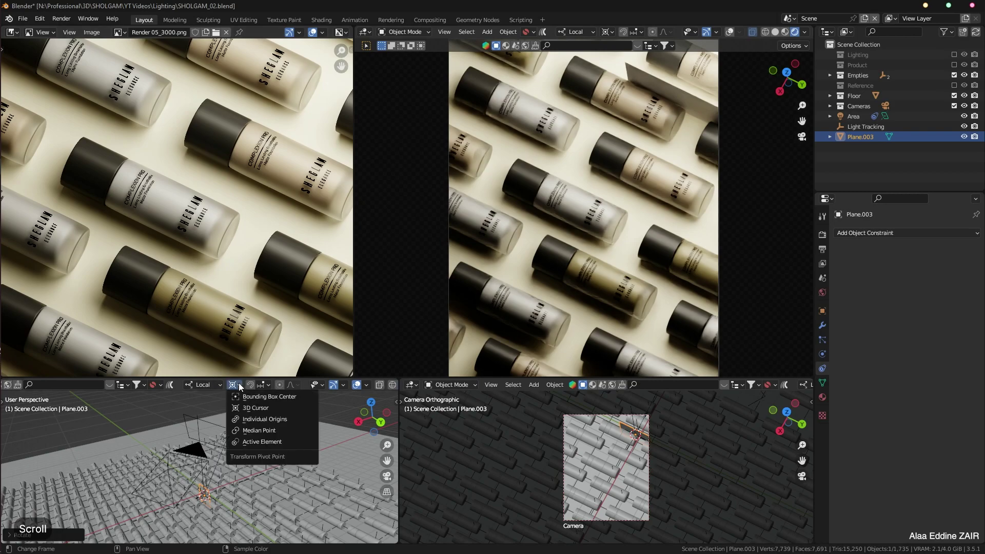
{"action": "left_click", "coordinate": [264, 419]}
{"action": "key", "text": "s"}
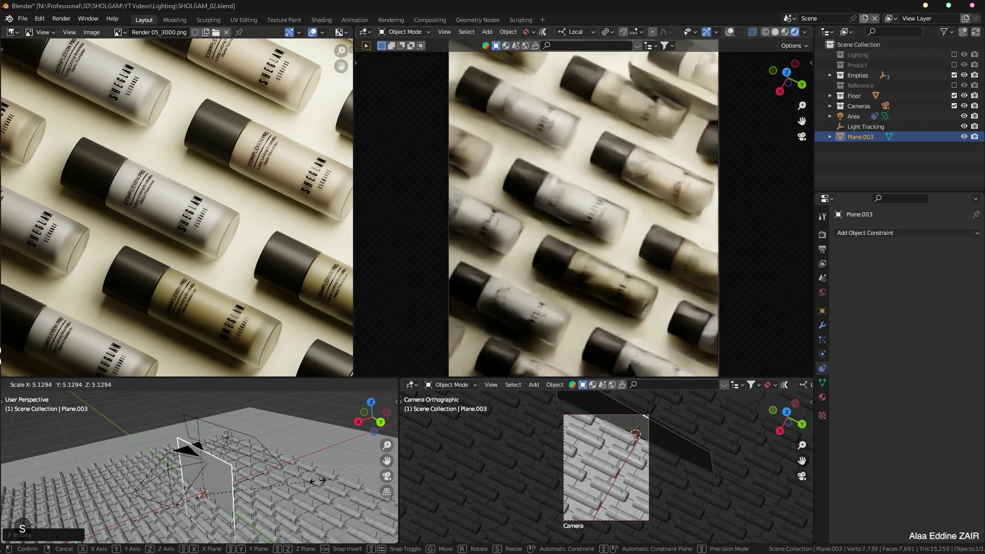
{"action": "left_click", "coordinate": [331, 472]}
{"action": "mouse_move", "coordinate": [332, 471]}
{"action": "middle_mouse_down"}
{"action": "mouse_move", "coordinate": [312, 467]}
{"action": "mouse_move", "coordinate": [337, 478]}
{"action": "middle_mouse_up"}
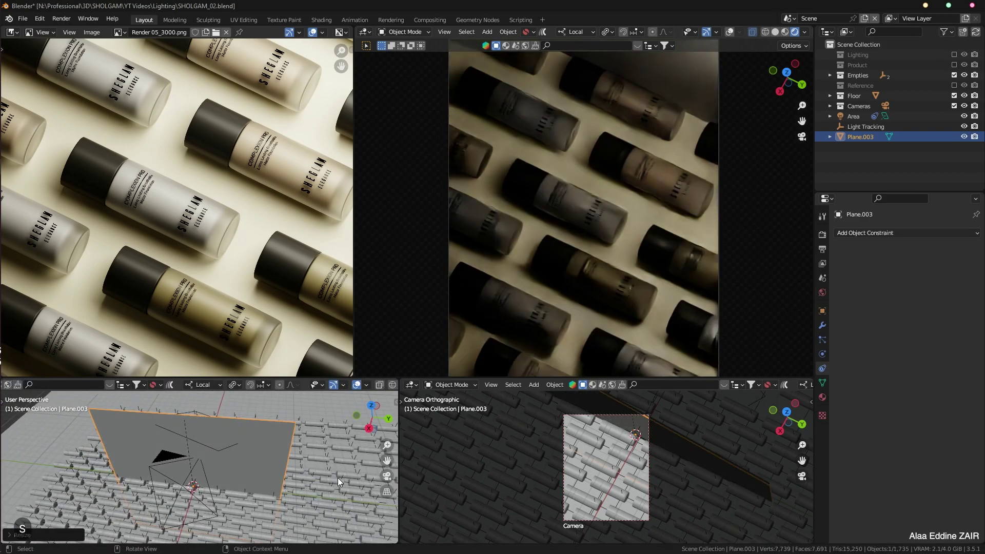
{"action": "key", "text": "r"}
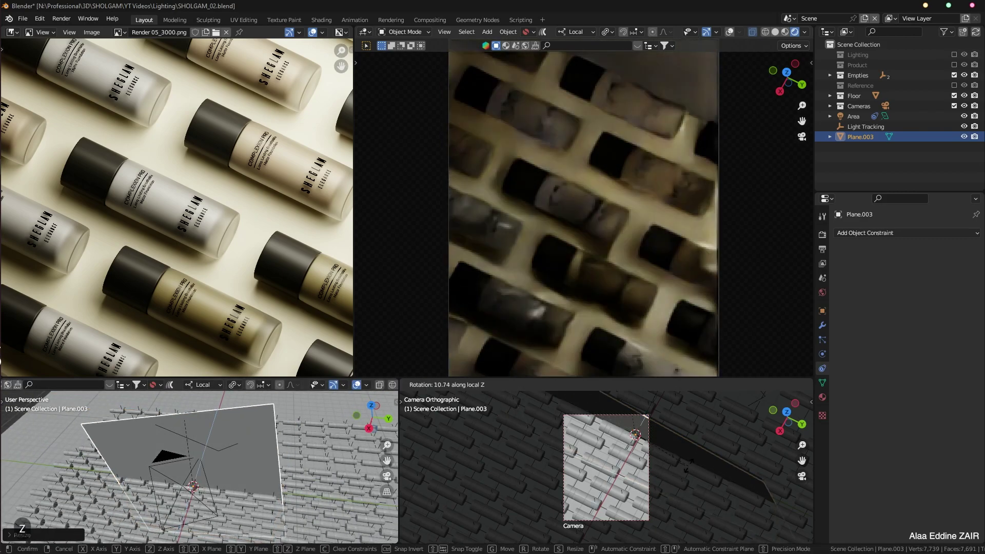
{"action": "key", "text": "z"}
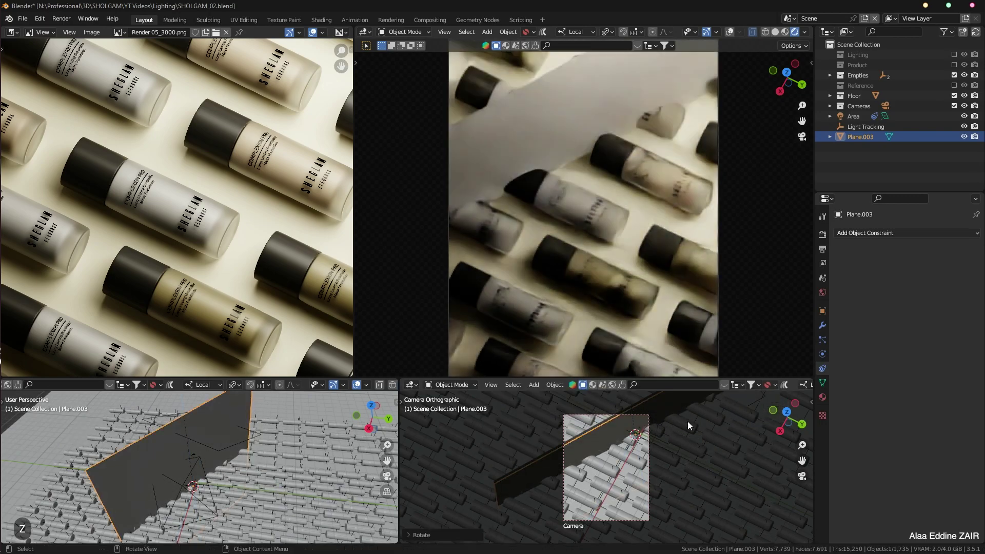
{"action": "left_click", "coordinate": [700, 443]}
Step: Move Plane.003 beside the bottles and enlarge it further
{"action": "key", "text": "g"}
{"action": "left_click", "coordinate": [602, 491]}
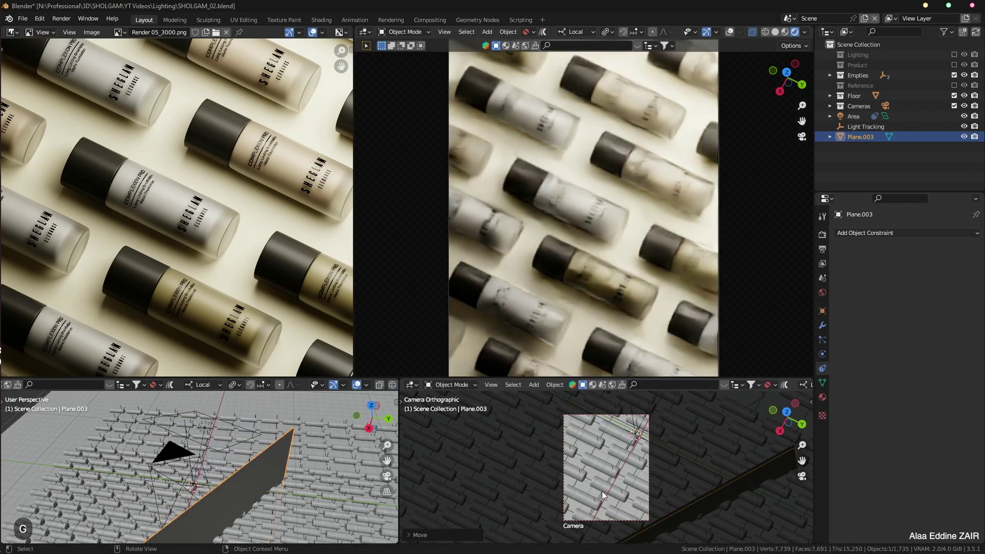
{"action": "key", "text": "s"}
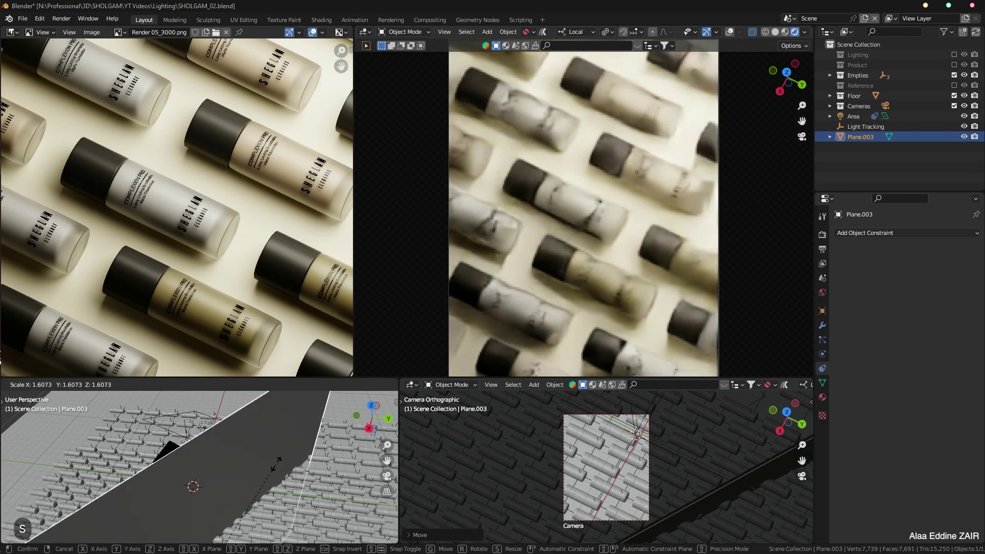
{"action": "left_click", "coordinate": [276, 464]}
{"action": "scroll", "coordinate": [247, 475], "scroll_direction": "down", "scroll_amount": 3}
{"action": "key", "text": "g"}
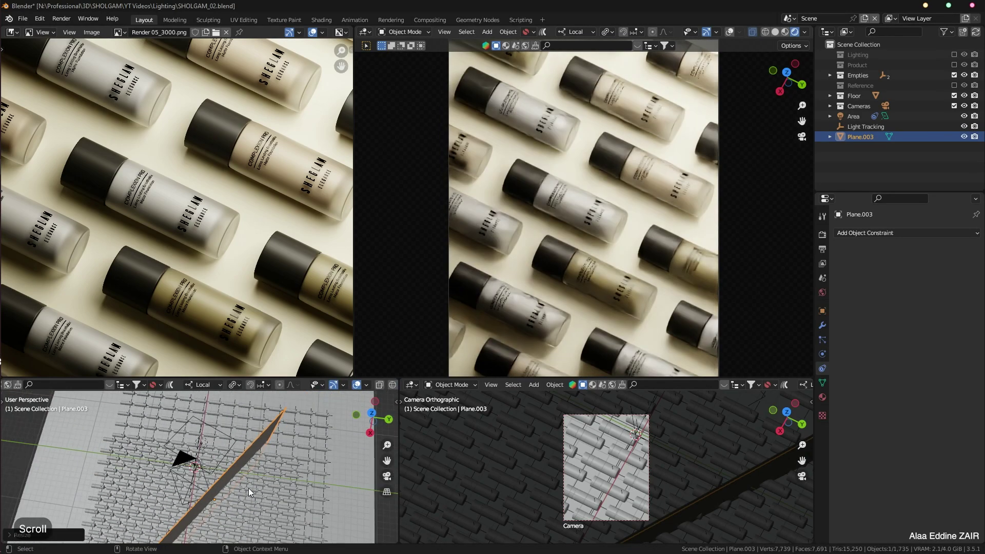
{"action": "left_click", "coordinate": [265, 500]}
{"action": "scroll", "coordinate": [621, 487], "scroll_direction": "down", "scroll_amount": 3}
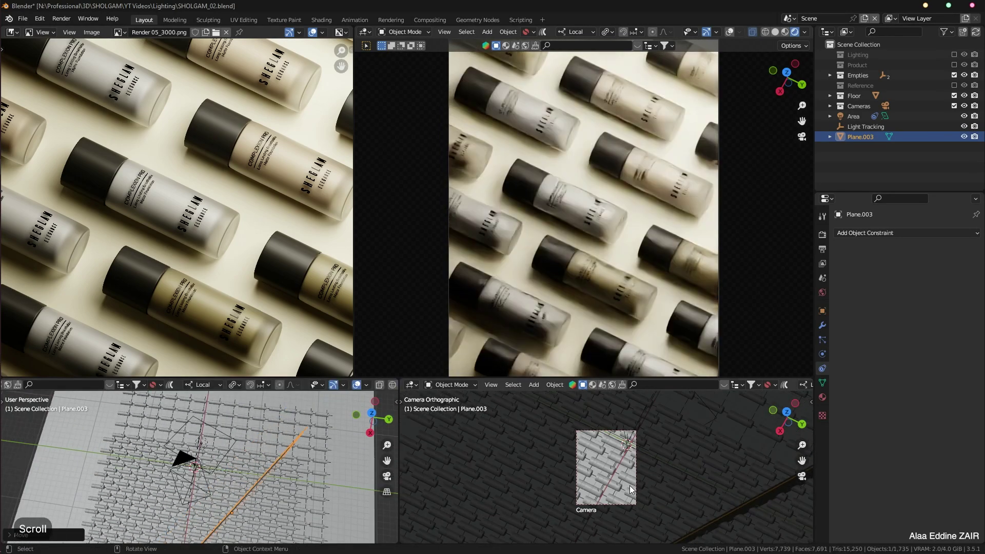
Step: Raise Plane.003 along Z and look down on it from above
{"action": "middle_click_drag", "start_coordinate": [672, 500], "coordinate": [675, 463], "text": "shift"}
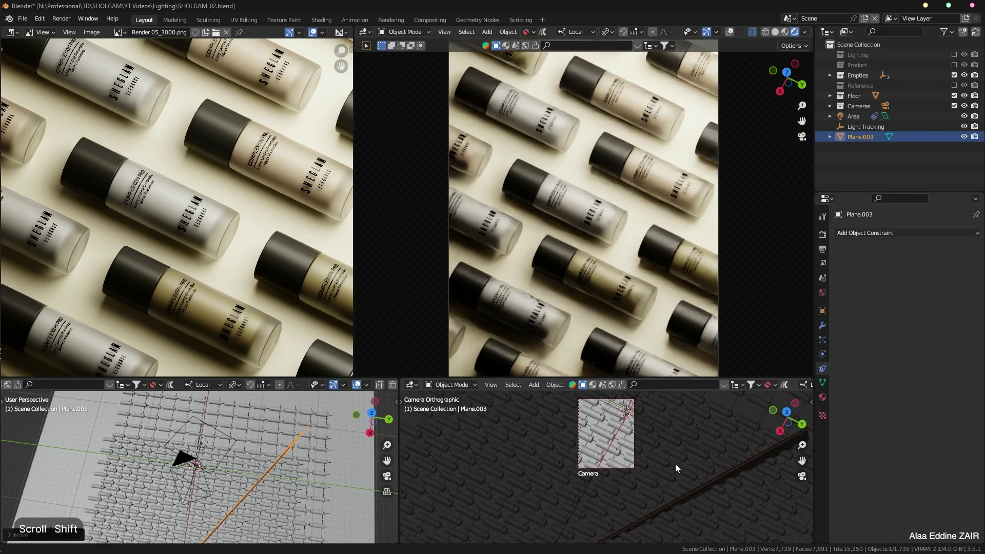
{"action": "middle_click_drag", "start_coordinate": [224, 471], "coordinate": [301, 457]}
{"action": "key", "text": "g"}
{"action": "key", "text": "z"}
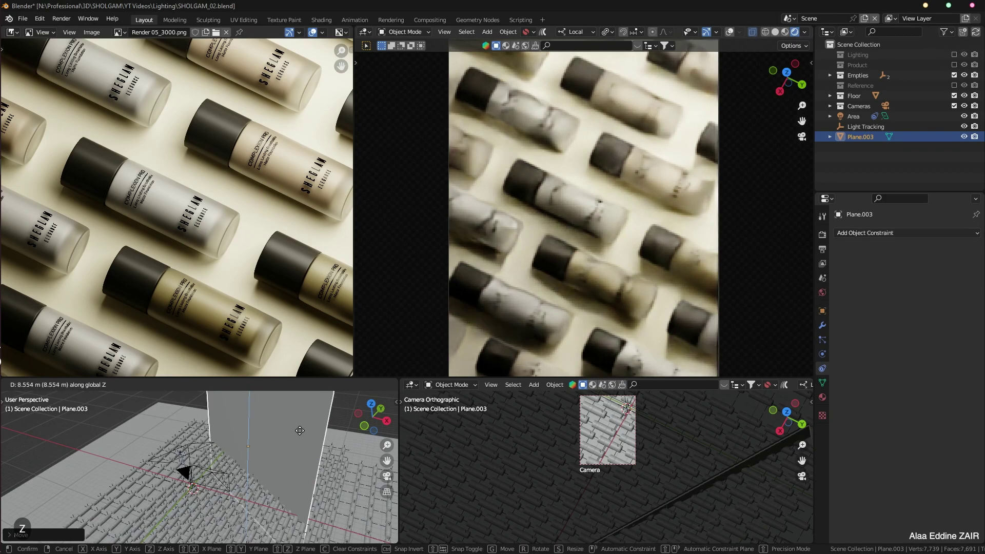
{"action": "left_click", "coordinate": [319, 470]}
{"action": "middle_click_drag", "start_coordinate": [319, 470], "coordinate": [253, 491]}
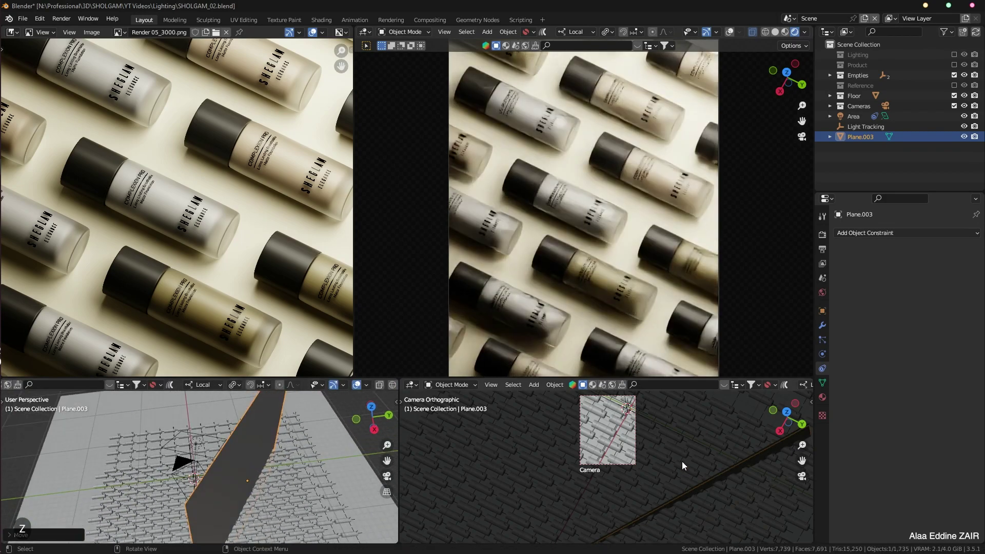
{"action": "middle_click_drag", "start_coordinate": [350, 454], "coordinate": [305, 457]}
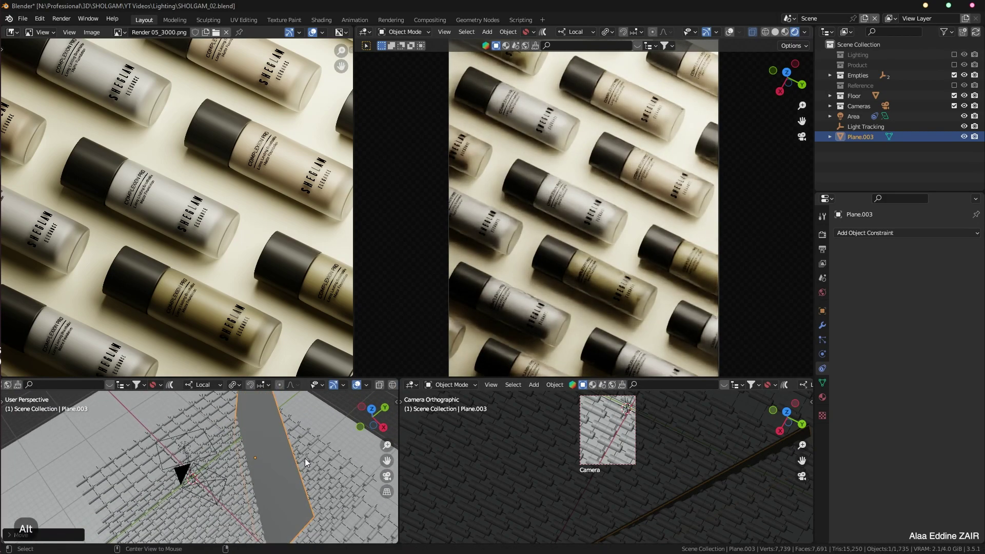
Step: Linked-duplicate the bounce card as Plane.004, then rotate it around Z and move it into place
{"action": "key", "text": "alt+d"}
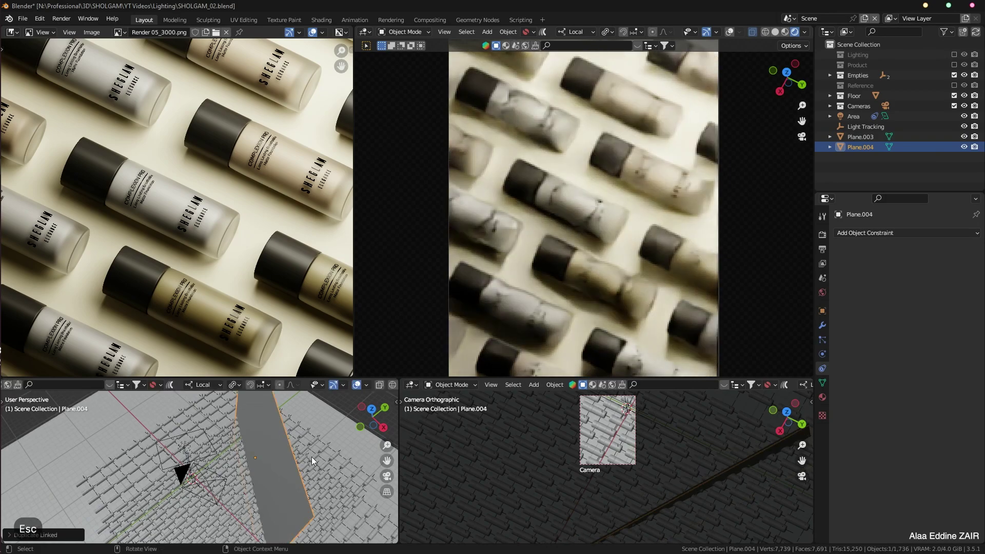
{"action": "left_click", "coordinate": [311, 456]}
{"action": "key", "text": "r"}
{"action": "key", "text": "z"}
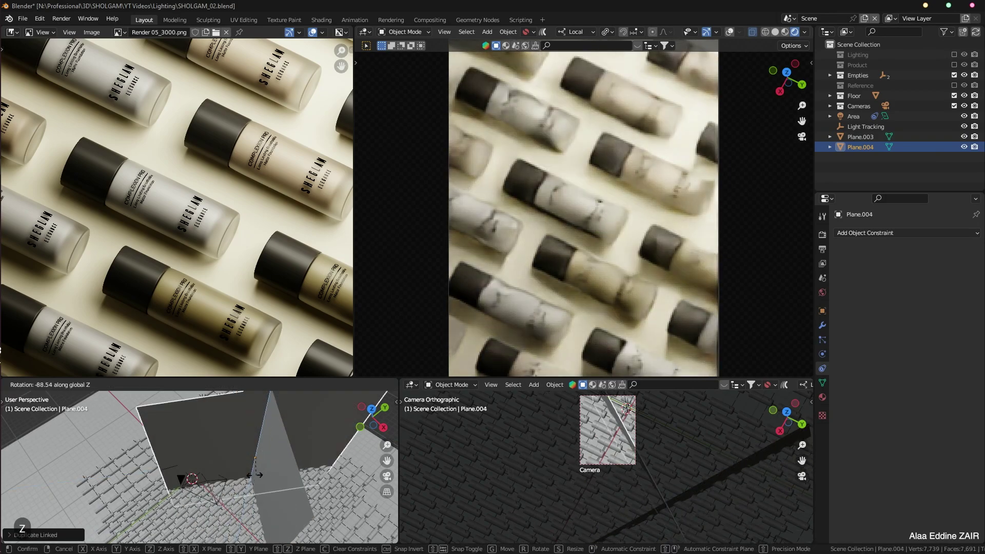
{"action": "left_click", "coordinate": [252, 476]}
{"action": "key", "text": "g"}
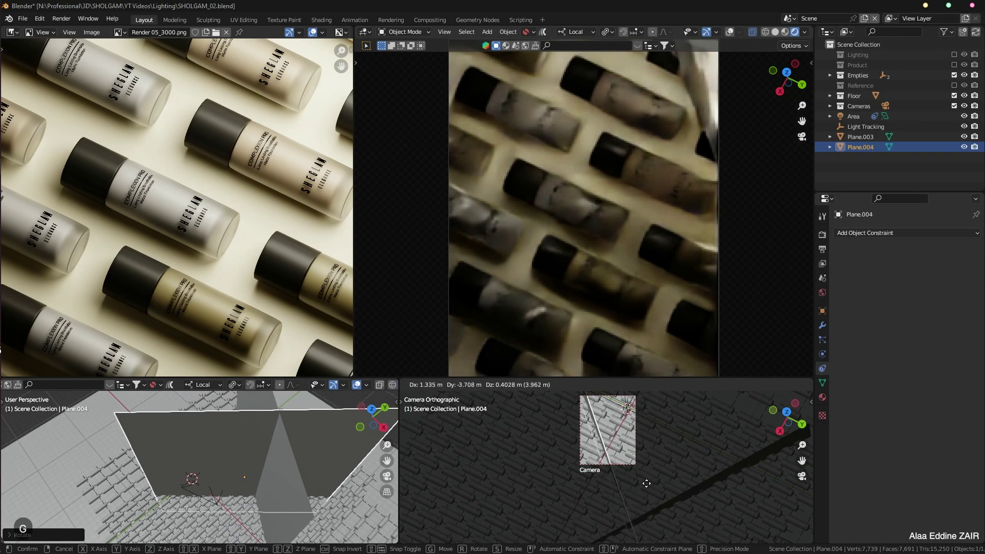
{"action": "left_click", "coordinate": [681, 493]}
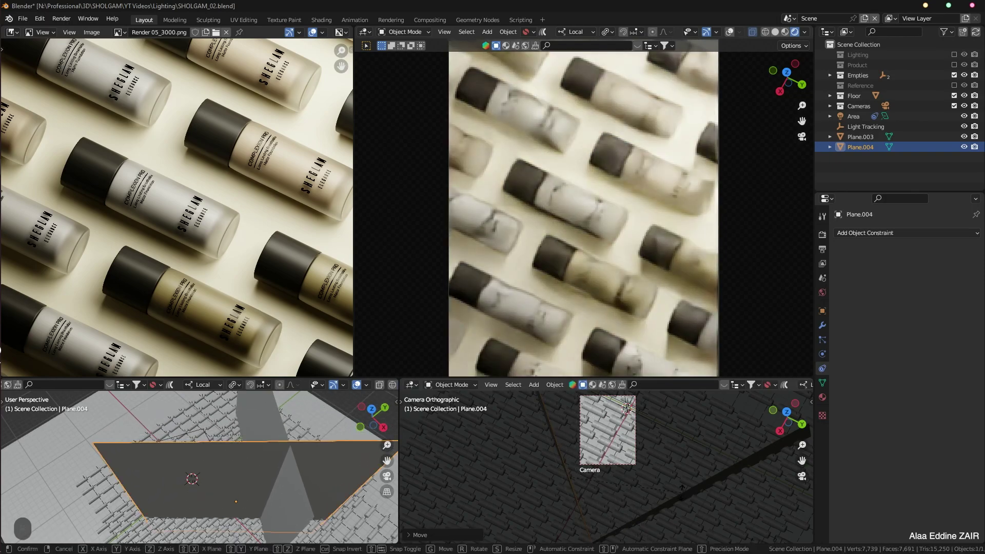
{"action": "key", "text": "r"}
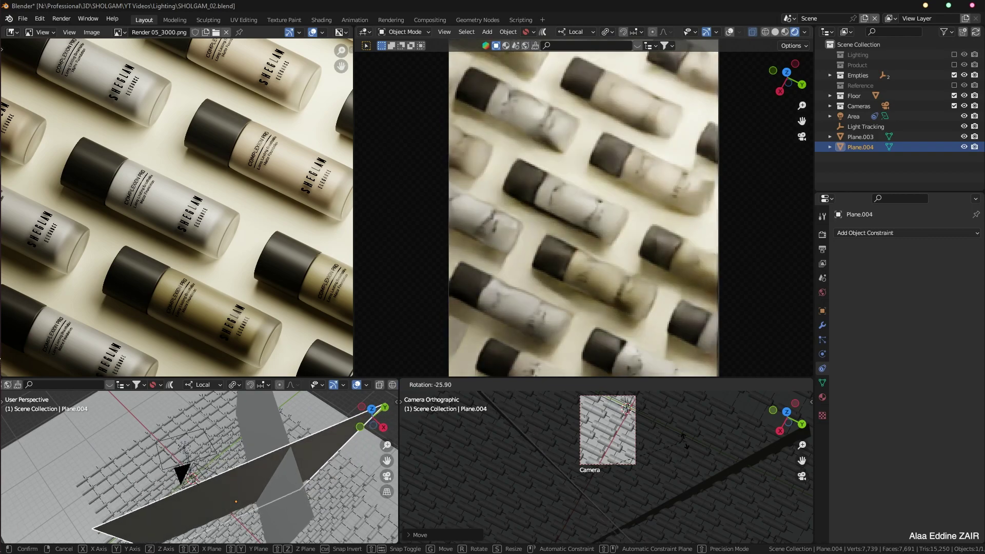
{"action": "left_click", "coordinate": [684, 441]}
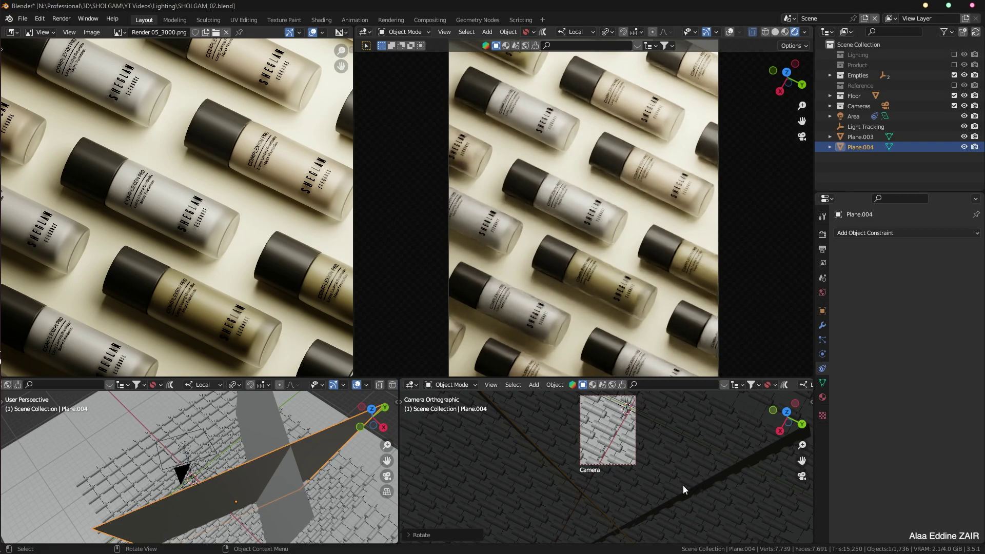
Step: Move and slightly rotate Plane.003 and Plane.004 together, then save a new version
{"action": "left_click", "coordinate": [261, 425], "text": "shift"}
{"action": "left_click", "coordinate": [256, 474], "text": "shift"}
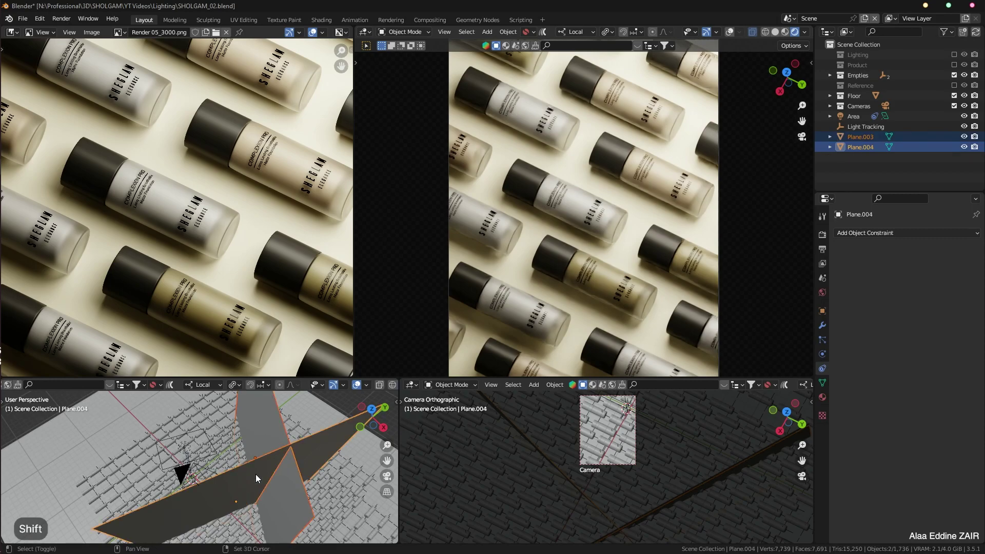
{"action": "key", "text": "g"}
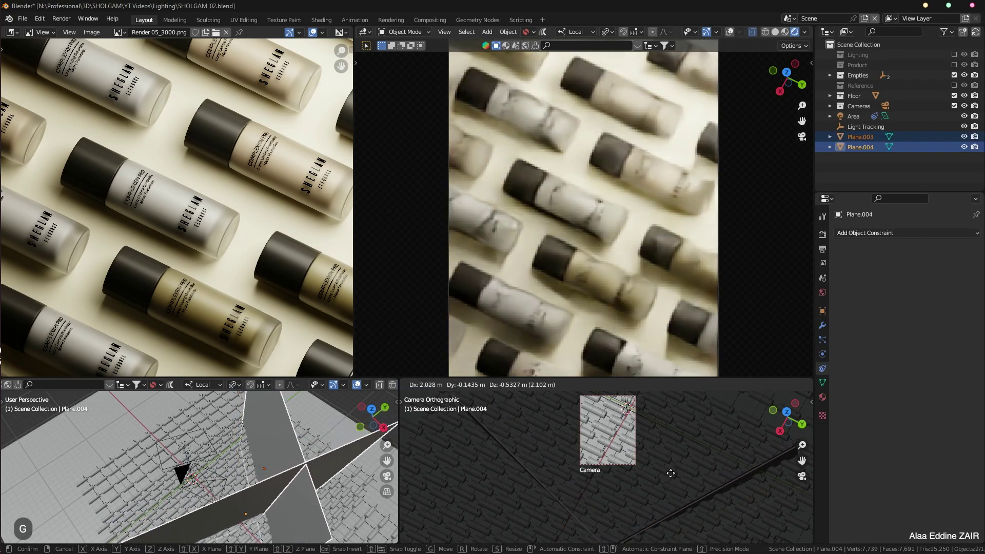
{"action": "left_click", "coordinate": [669, 476]}
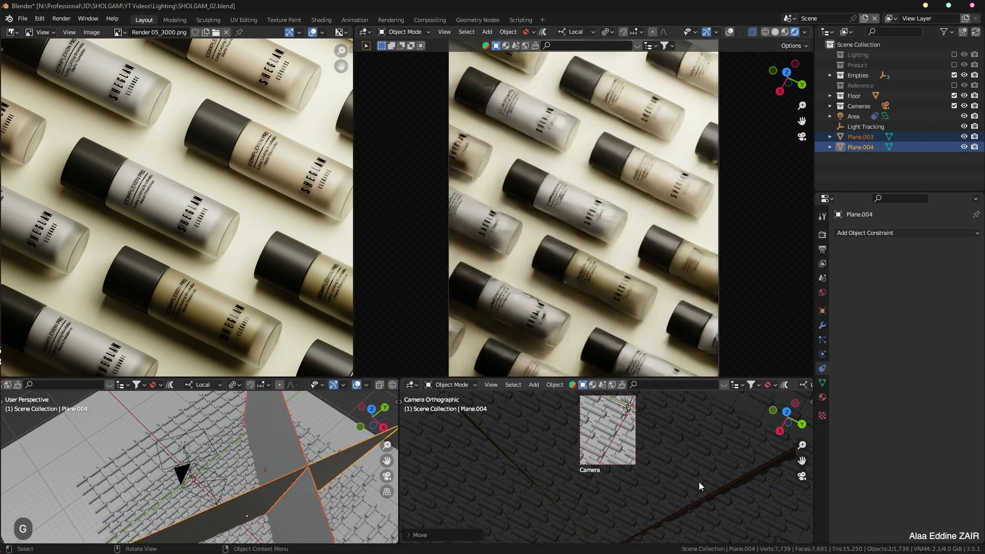
{"action": "key", "text": "r"}
{"action": "left_click", "coordinate": [700, 475]}
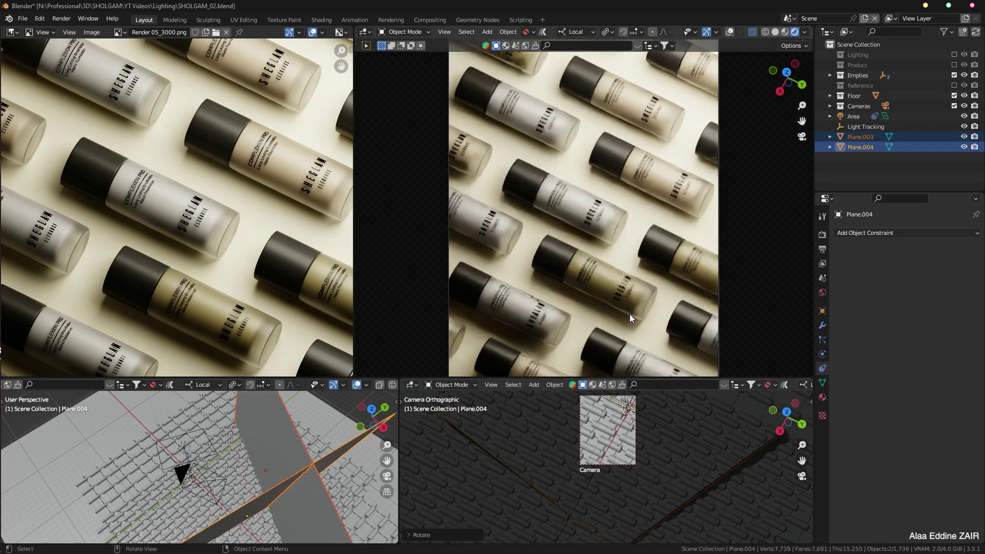
{"action": "key", "text": "F5"}
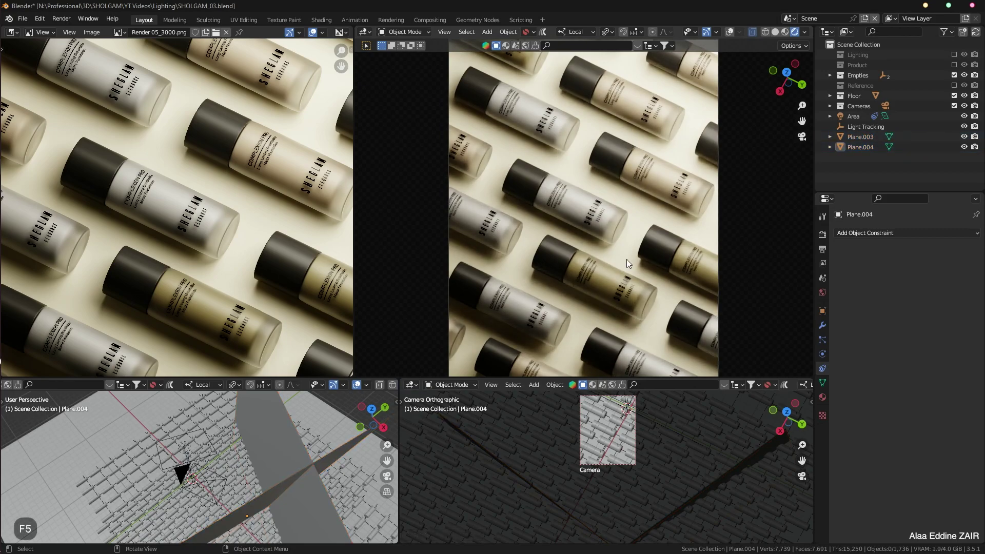